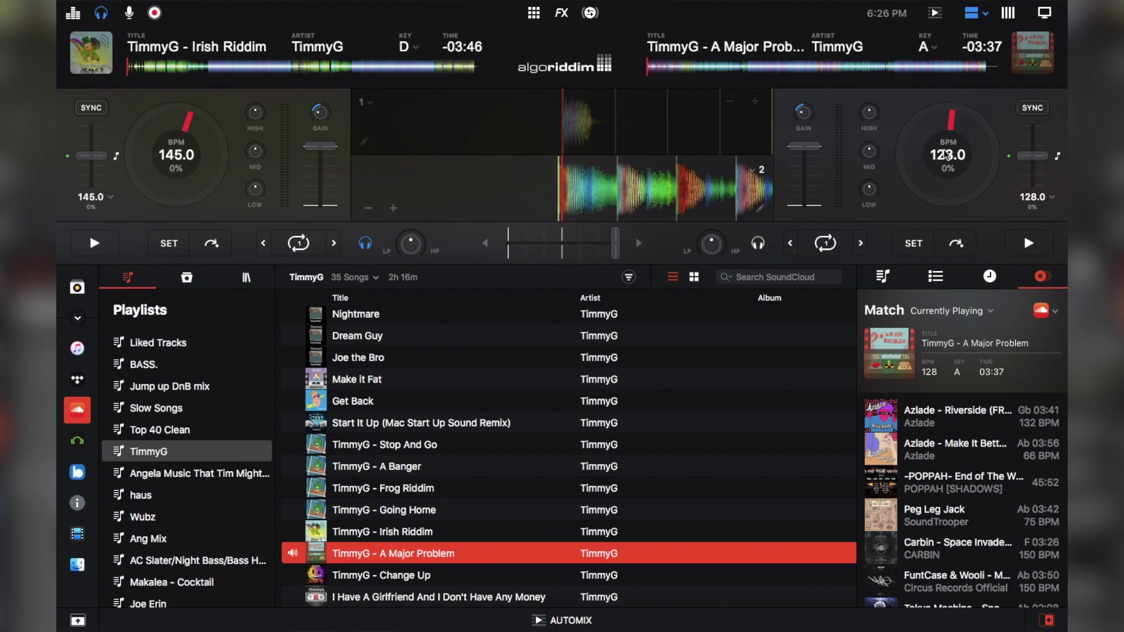
{"action": "mouse_move", "coordinate": [173, 4]}
{"action": "left_click", "coordinate": [125, 8]}
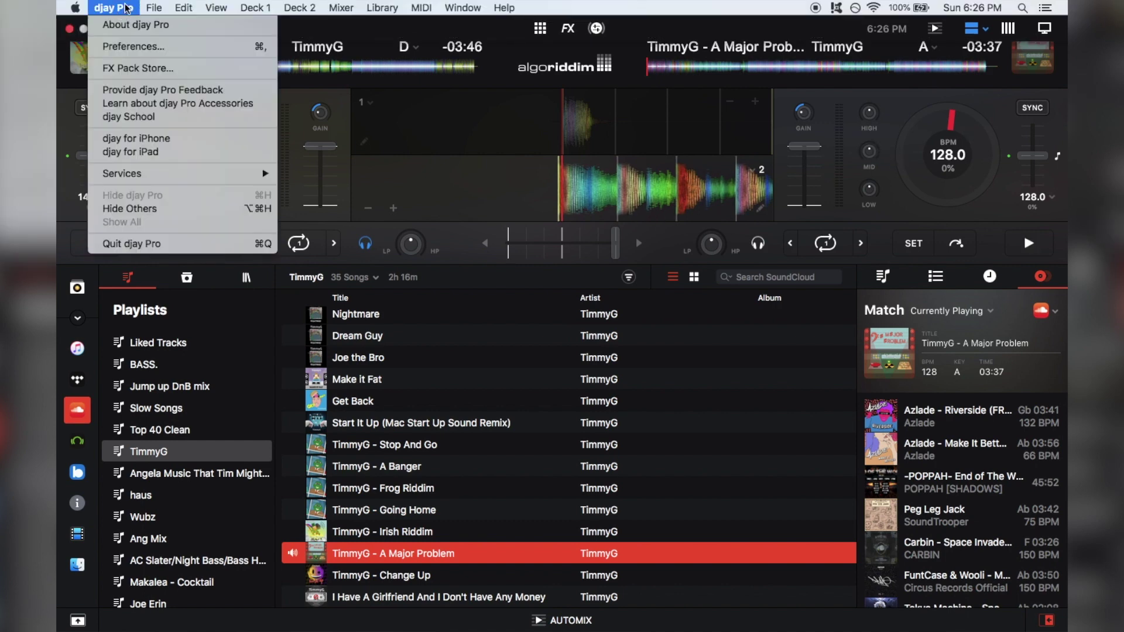
{"action": "left_click", "coordinate": [141, 50]}
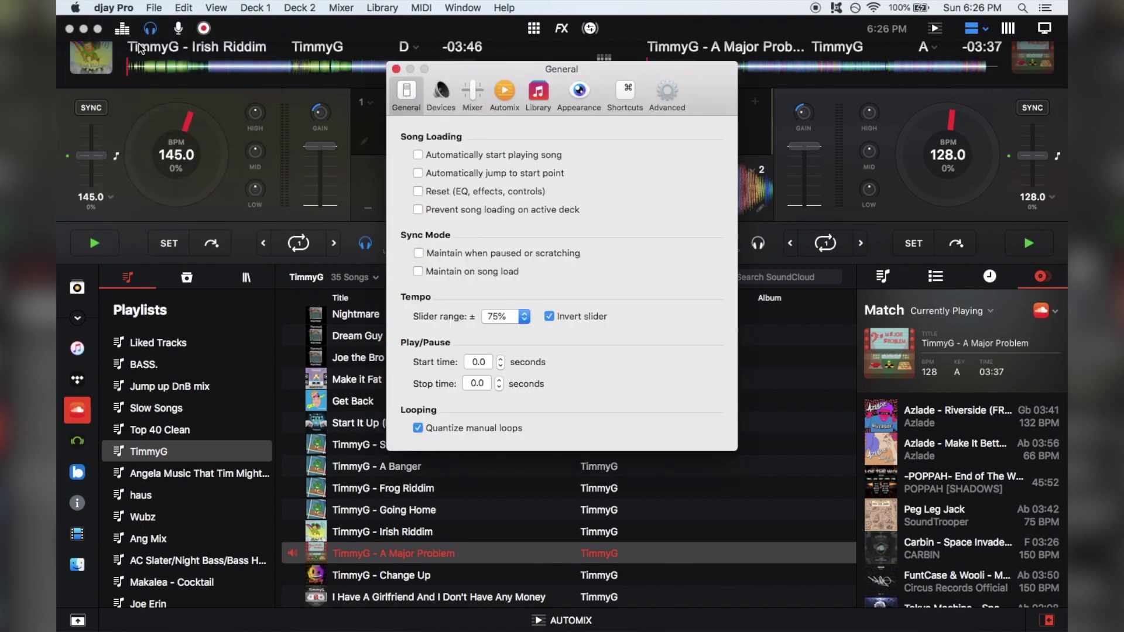
{"action": "left_click", "coordinate": [441, 93]}
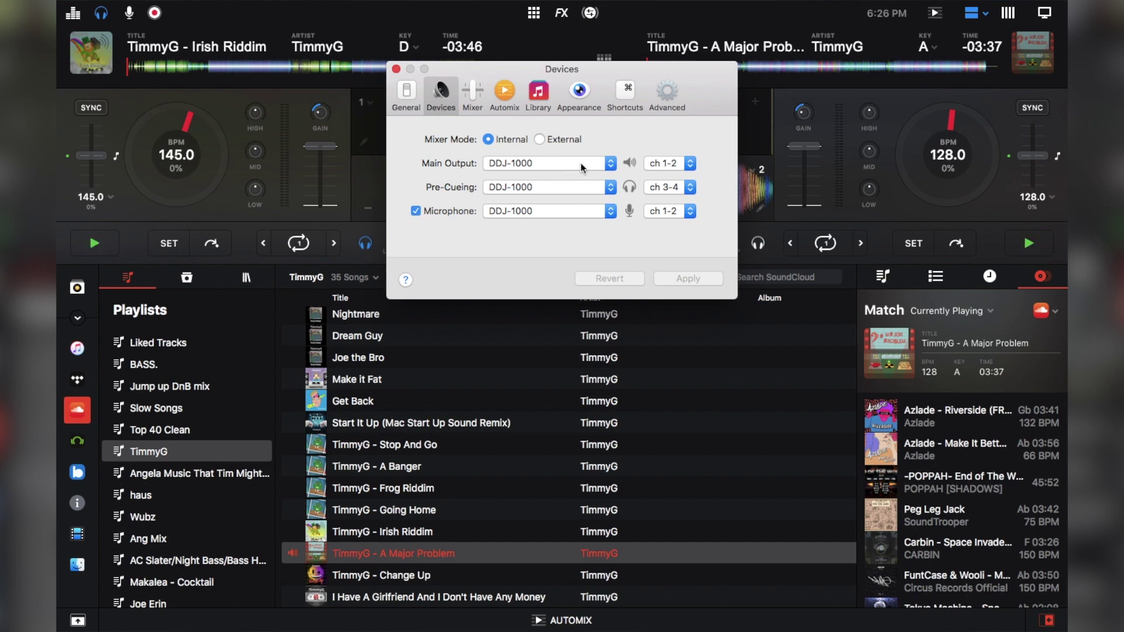
{"action": "left_click", "coordinate": [396, 69]}
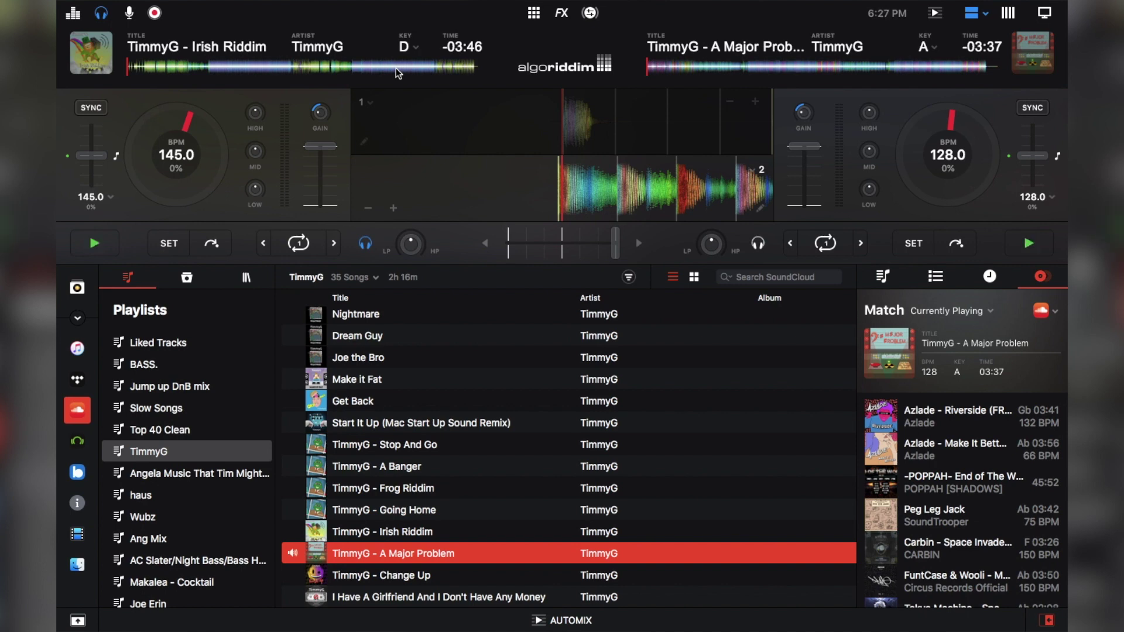
Switch to Logic Pro X and set the Audio 1 track's input format to stereo, using In 1-2
{"action": "left_click", "coordinate": [613, 614]}
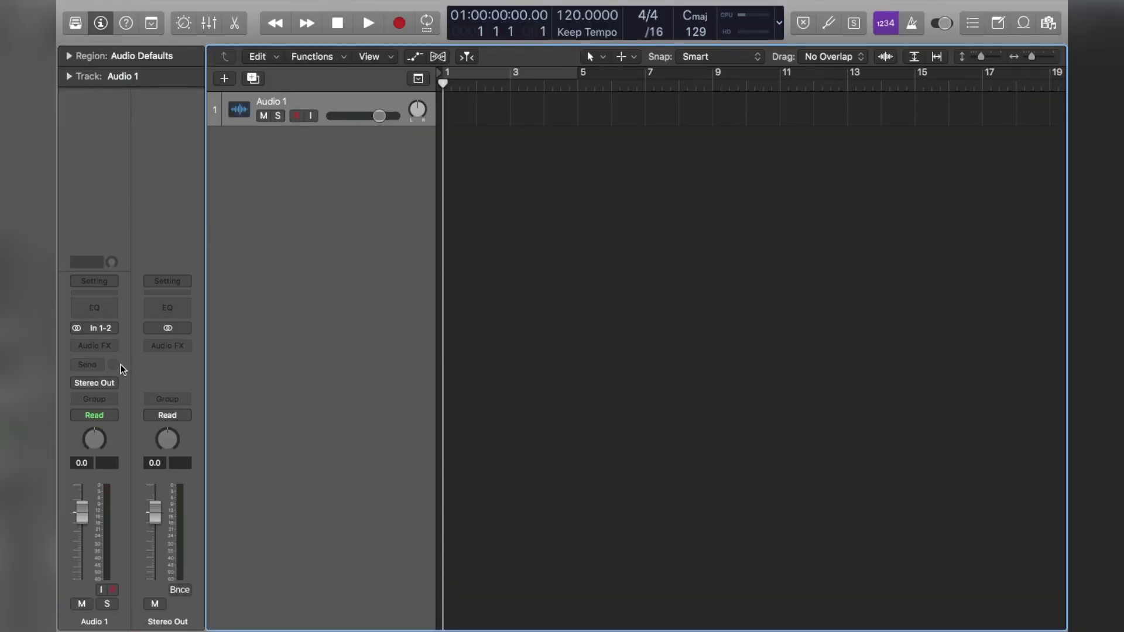
{"action": "left_click", "coordinate": [77, 328]}
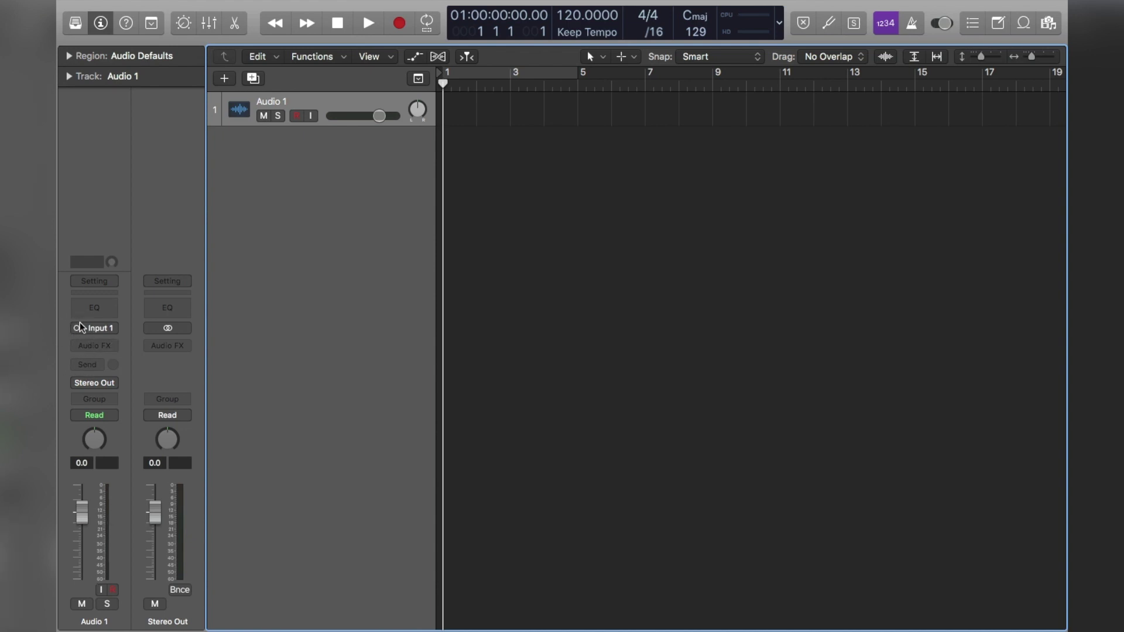
{"action": "left_click", "coordinate": [76, 328]}
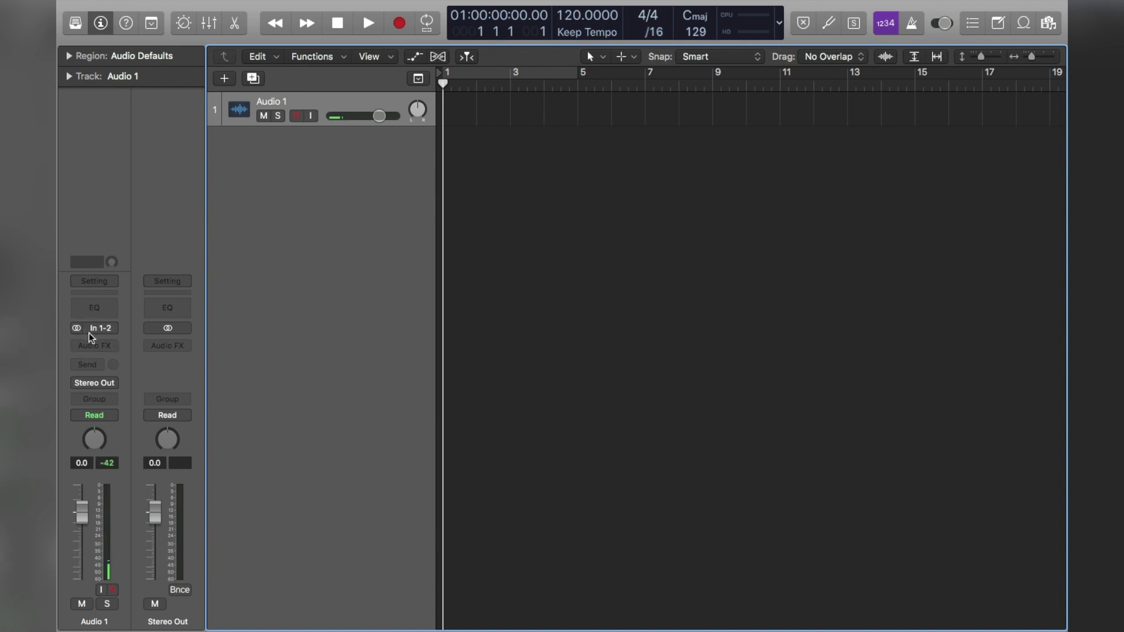
Choose USB Audio CODEC as the input device in the audio preferences
{"action": "left_click", "coordinate": [126, 7]}
{"action": "mouse_move", "coordinate": [129, 47]}
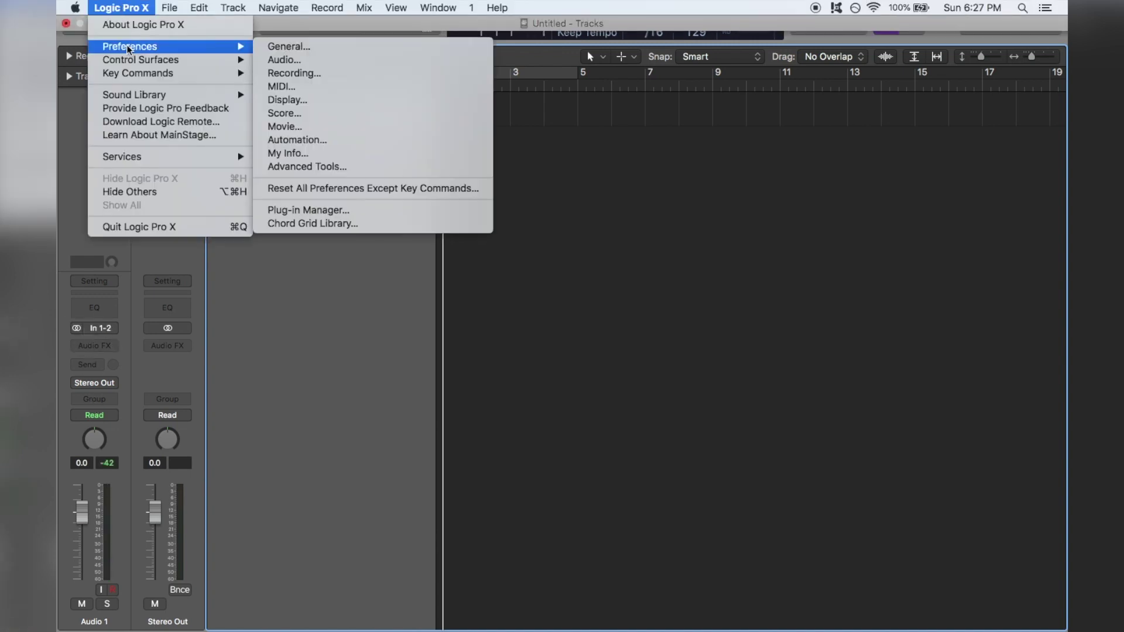
{"action": "left_click", "coordinate": [280, 60]}
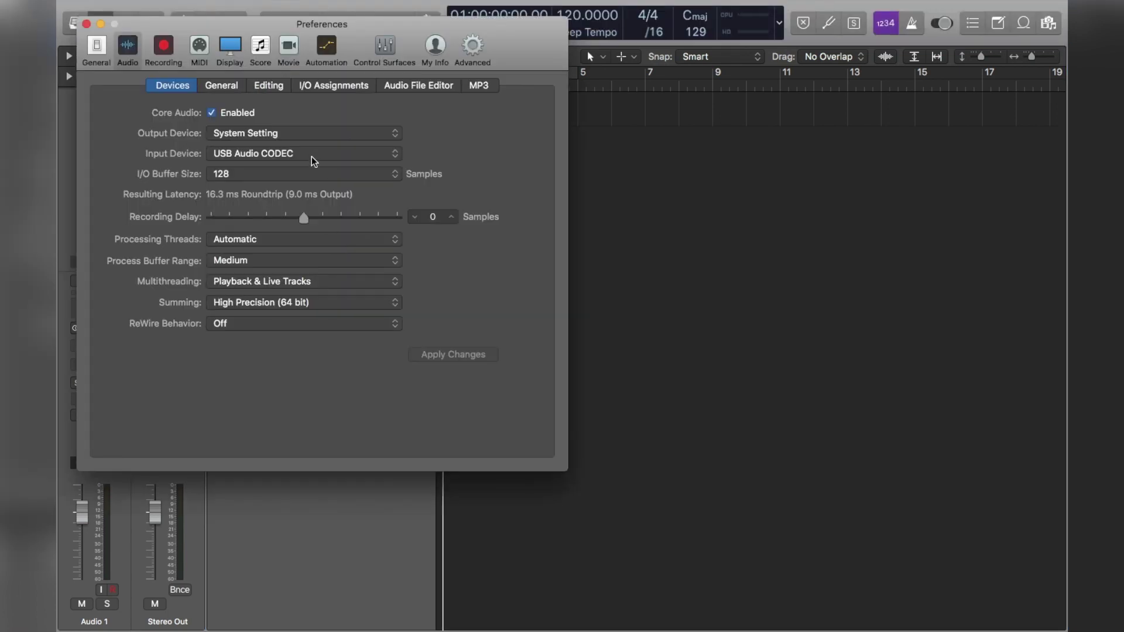
{"action": "left_click", "coordinate": [314, 162]}
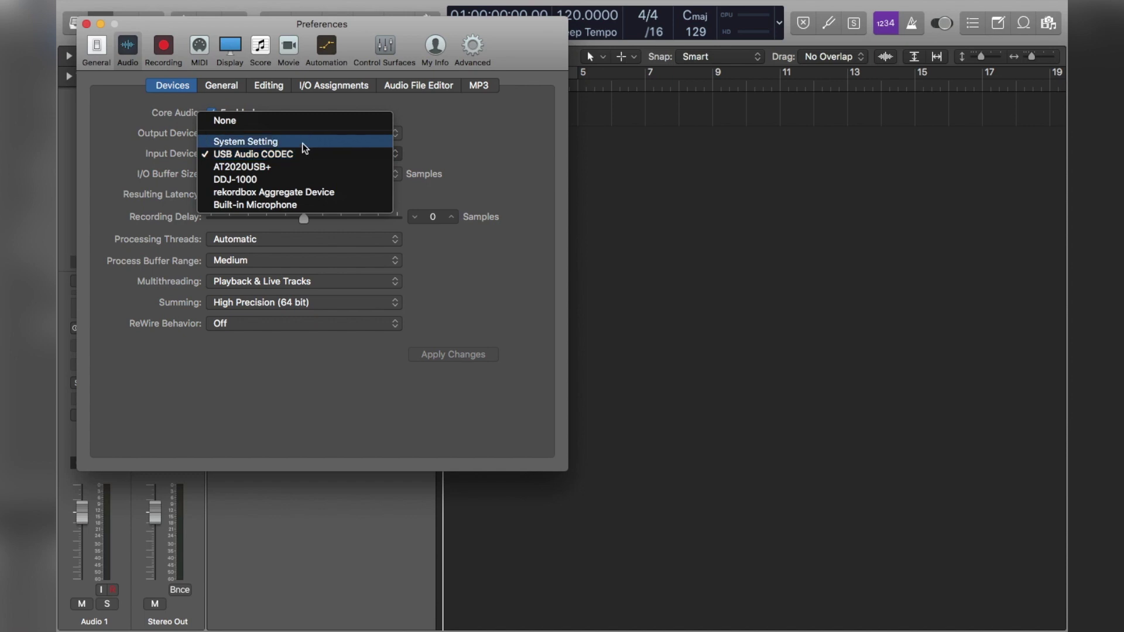
{"action": "left_click", "coordinate": [288, 158]}
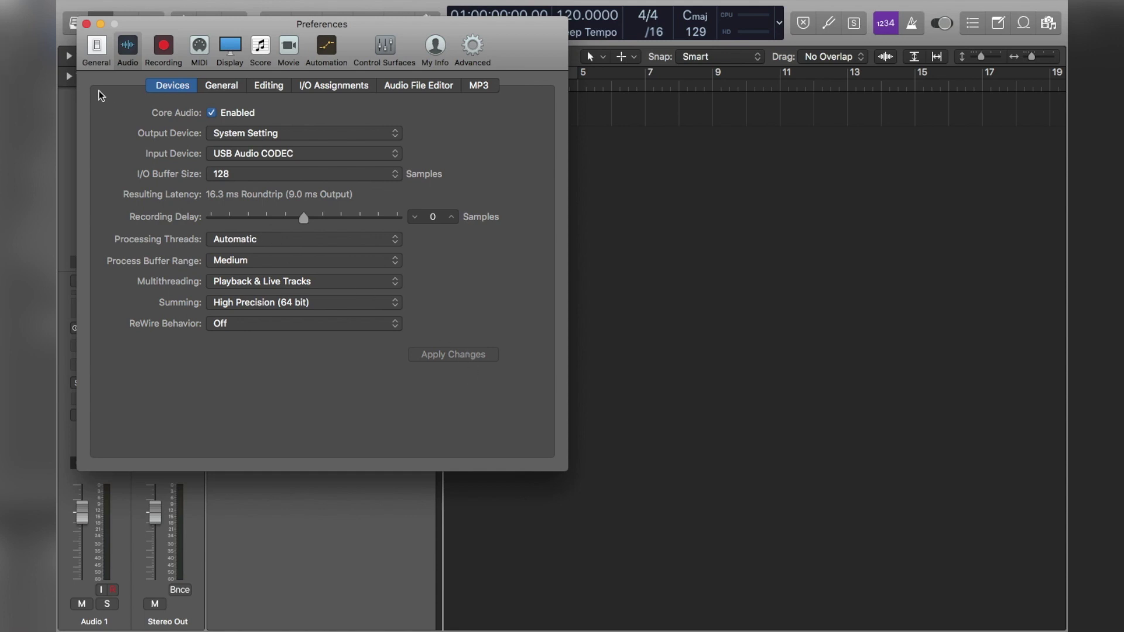
{"action": "left_click", "coordinate": [85, 24]}
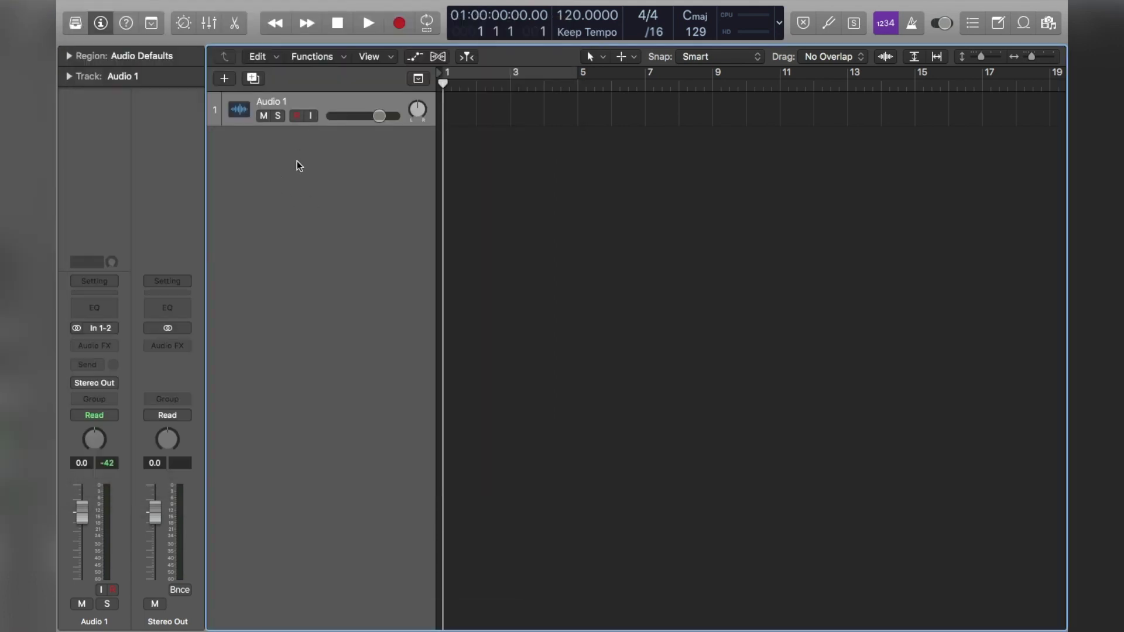
Record a test take of the DJ controller's output on the Audio 1 track, checking the djay Pro decks before stopping
{"action": "left_click", "coordinate": [312, 117]}
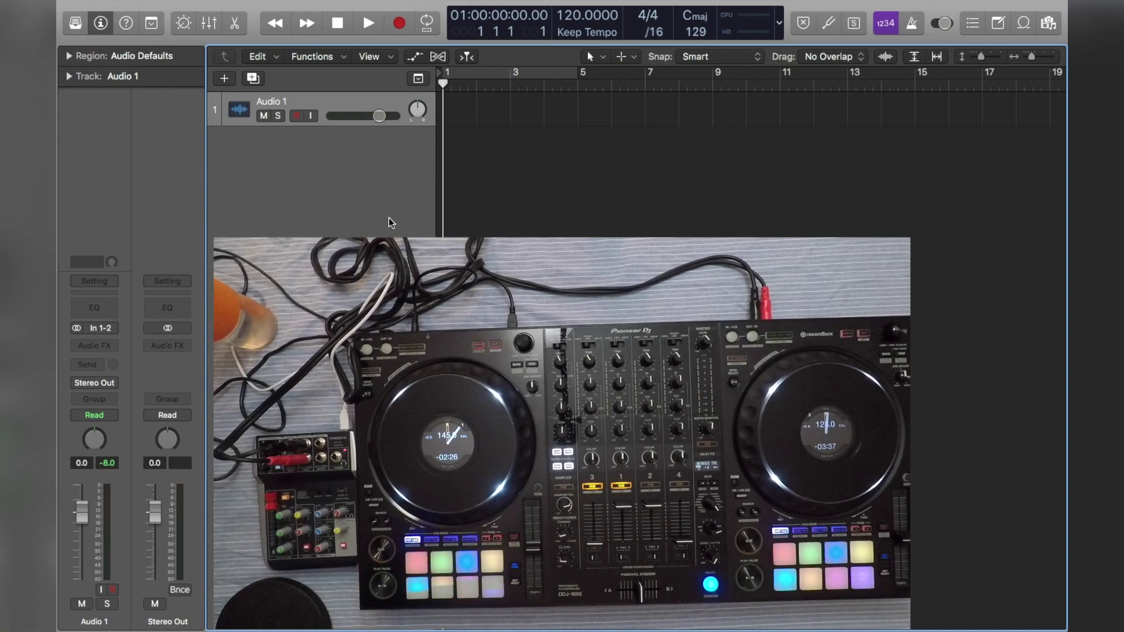
{"action": "left_click", "coordinate": [400, 25]}
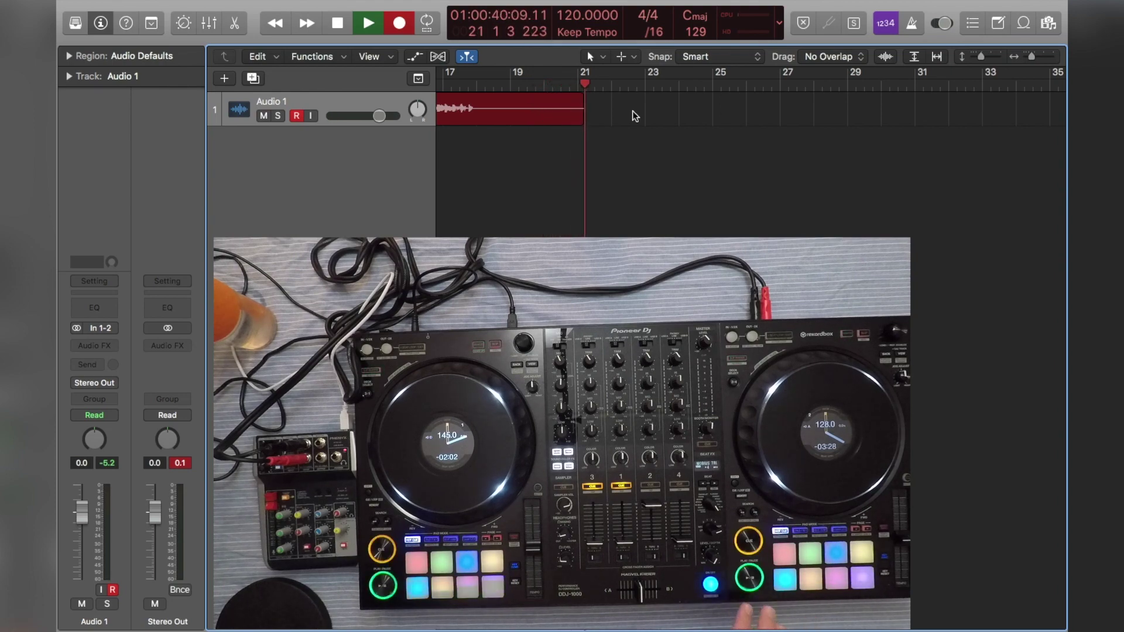
{"action": "key", "text": "ctrl+Right"}
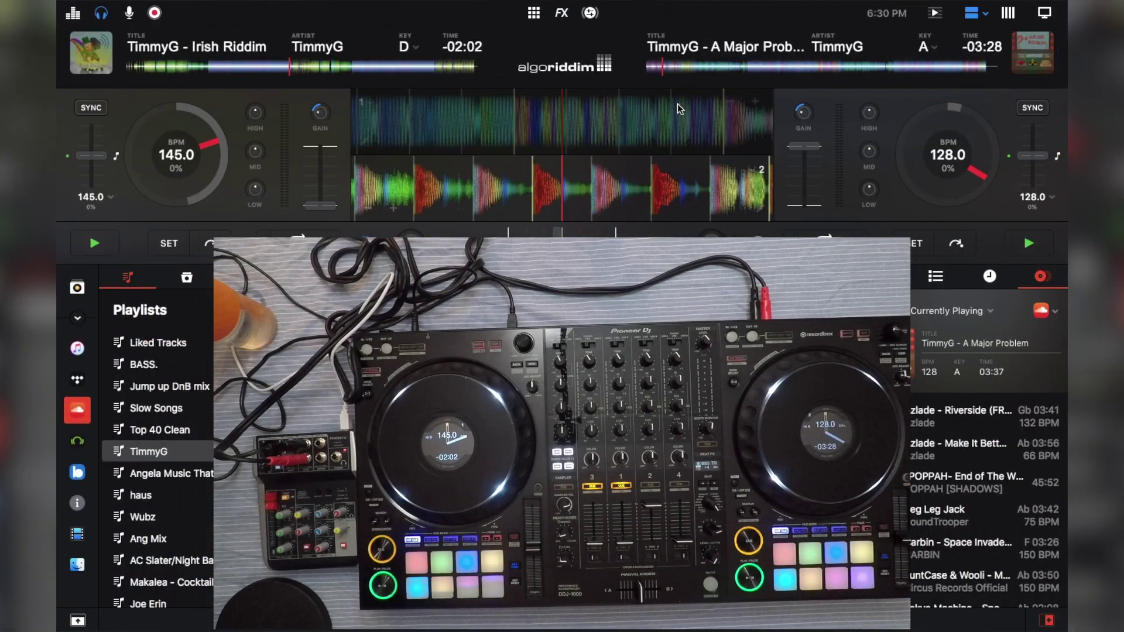
{"action": "key", "text": "ctrl+Left"}
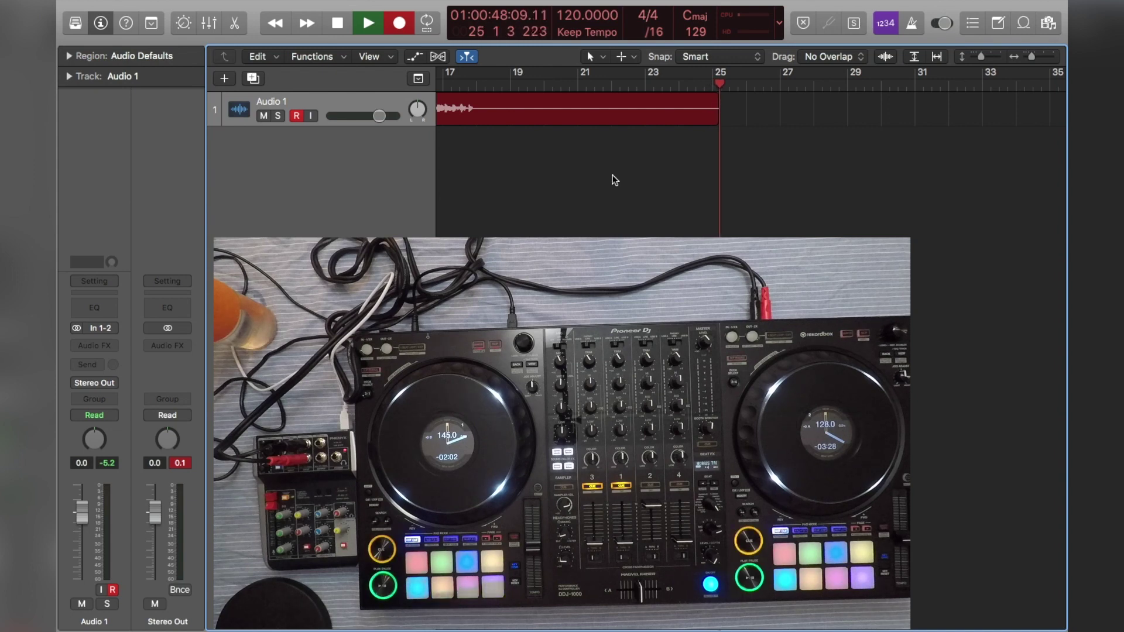
{"action": "key", "text": "space"}
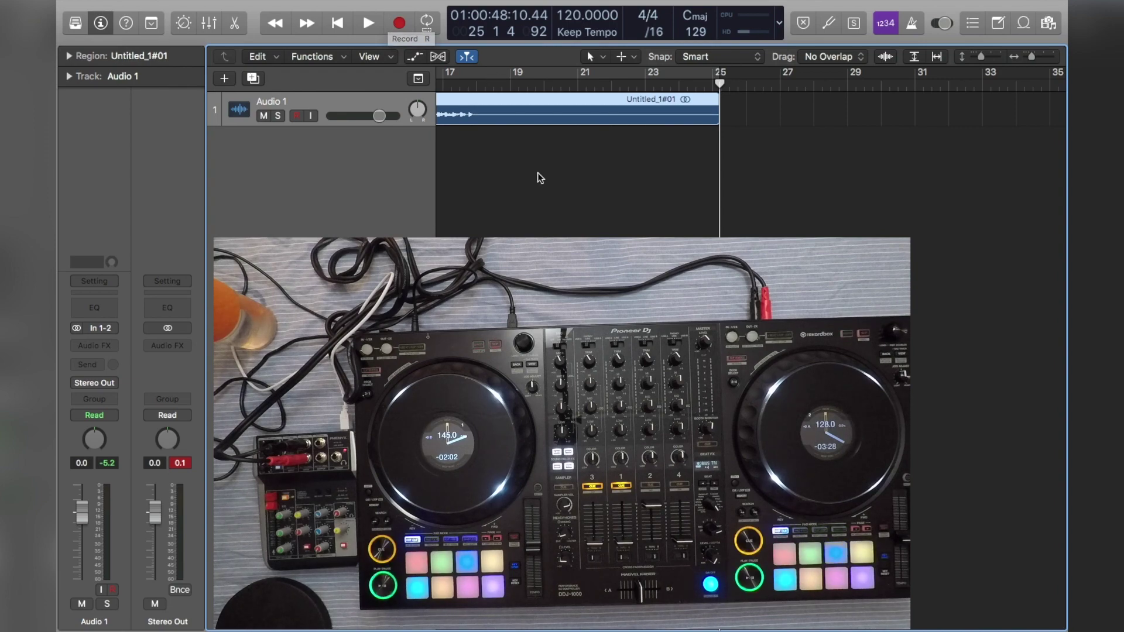
Place the playhead at bar 5, near the start of the audible part of the recorded region
{"action": "scroll", "coordinate": [539, 177], "scroll_direction": "up", "scroll_amount": 5}
{"action": "scroll", "coordinate": [538, 174], "scroll_direction": "down", "scroll_amount": 5}
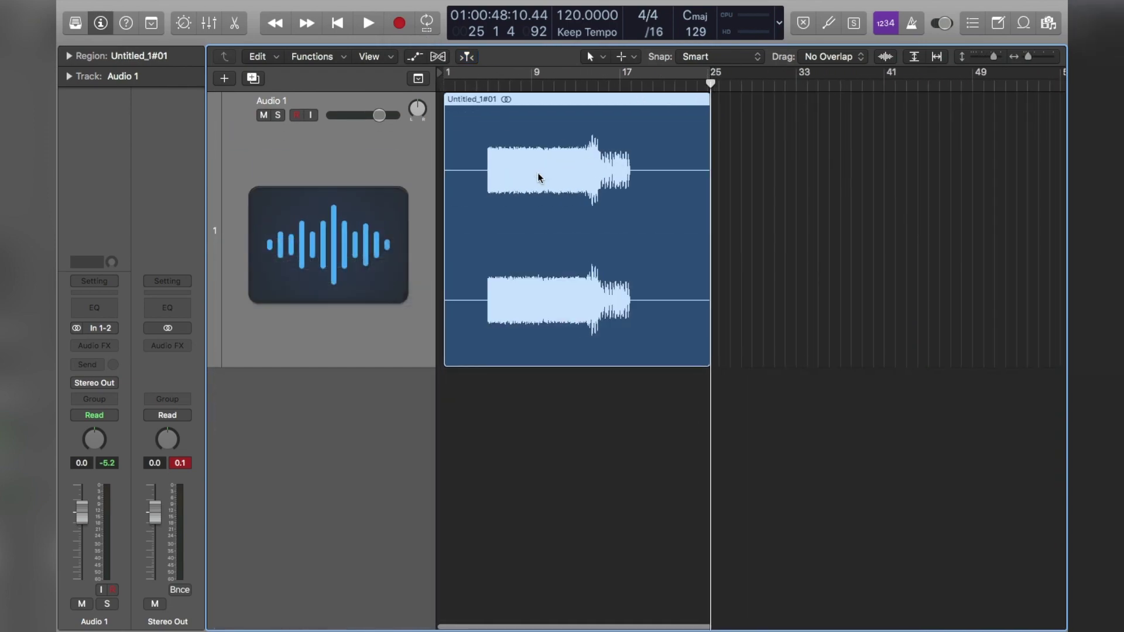
{"action": "left_click", "coordinate": [487, 83]}
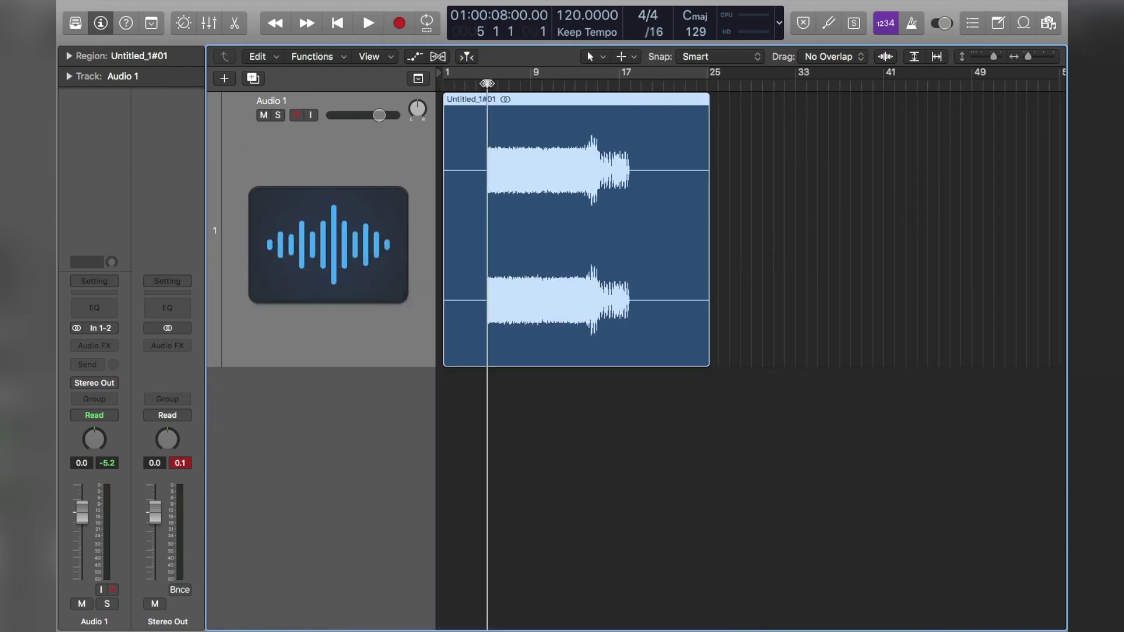
{"action": "left_click", "coordinate": [486, 83]}
{"action": "scroll", "coordinate": [509, 167], "scroll_direction": "up", "scroll_amount": 5}
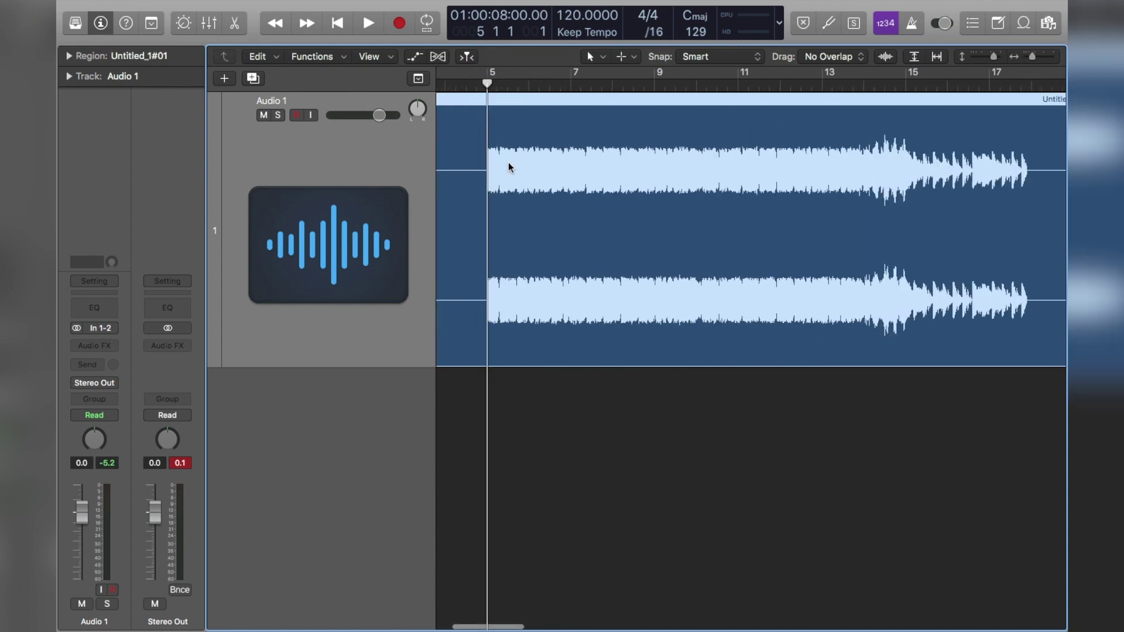
{"action": "scroll", "coordinate": [556, 165], "scroll_direction": "right", "scroll_amount": 1}
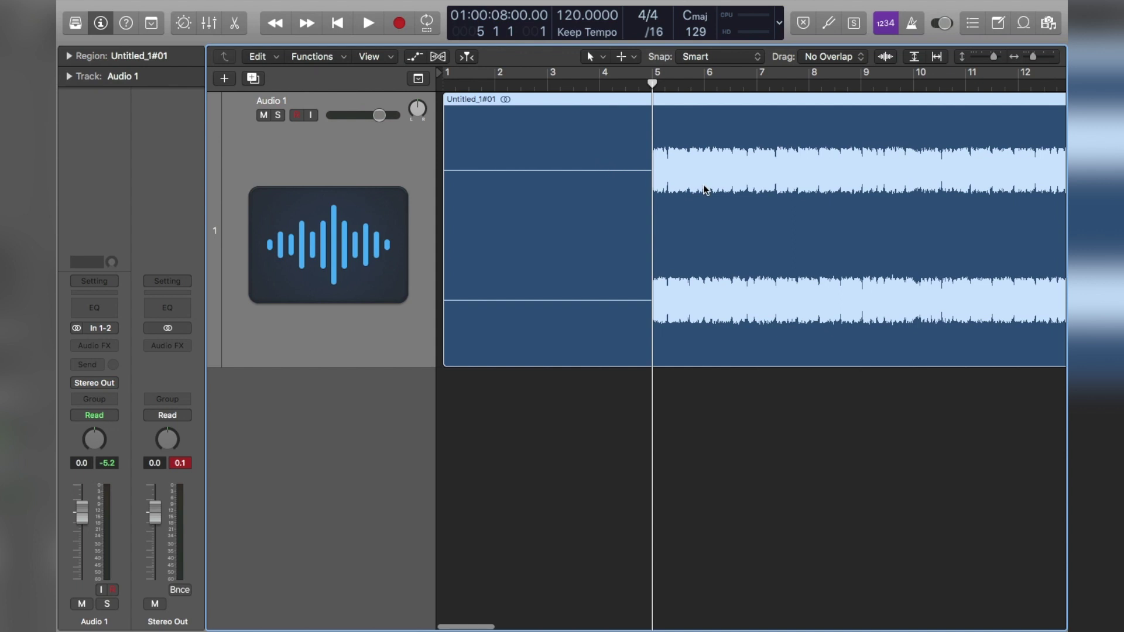
Split the recorded region at 5 1 1 108, just before the first sound, and delete the silent section in front
{"action": "key", "text": "super+Right"}
{"action": "key", "text": "super+Right"}
{"action": "key", "text": "super+Right"}
{"action": "key", "text": "super+Right"}
{"action": "key", "text": "super+Right"}
{"action": "key", "text": "super+Down"}
{"action": "key", "text": "super+Down"}
{"action": "key", "text": "super+Down"}
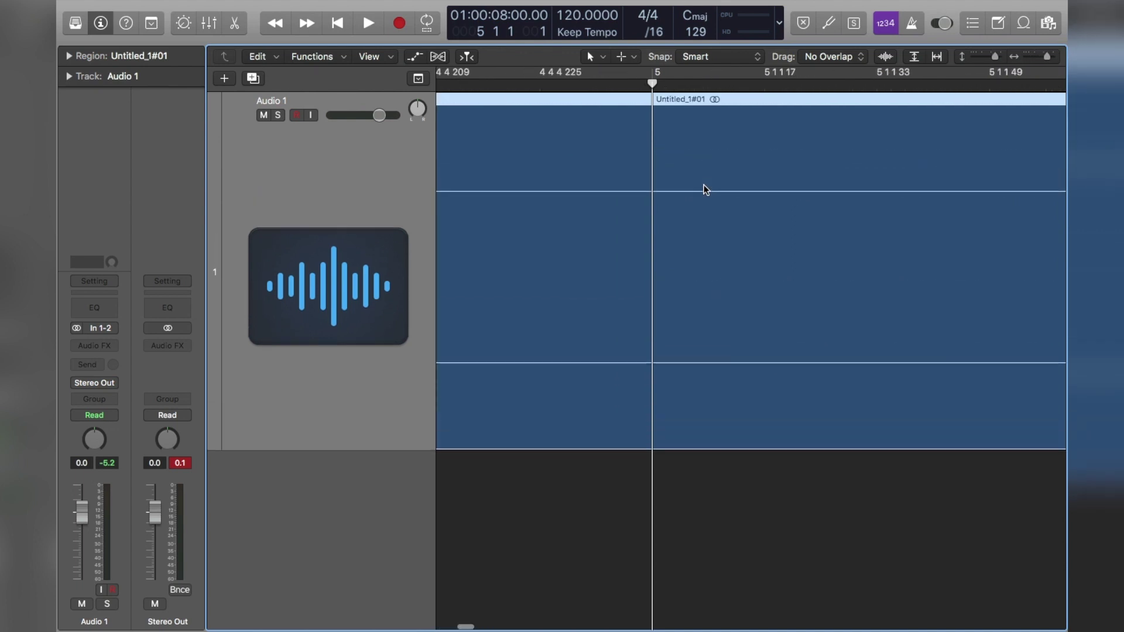
{"action": "key", "text": "super+Left"}
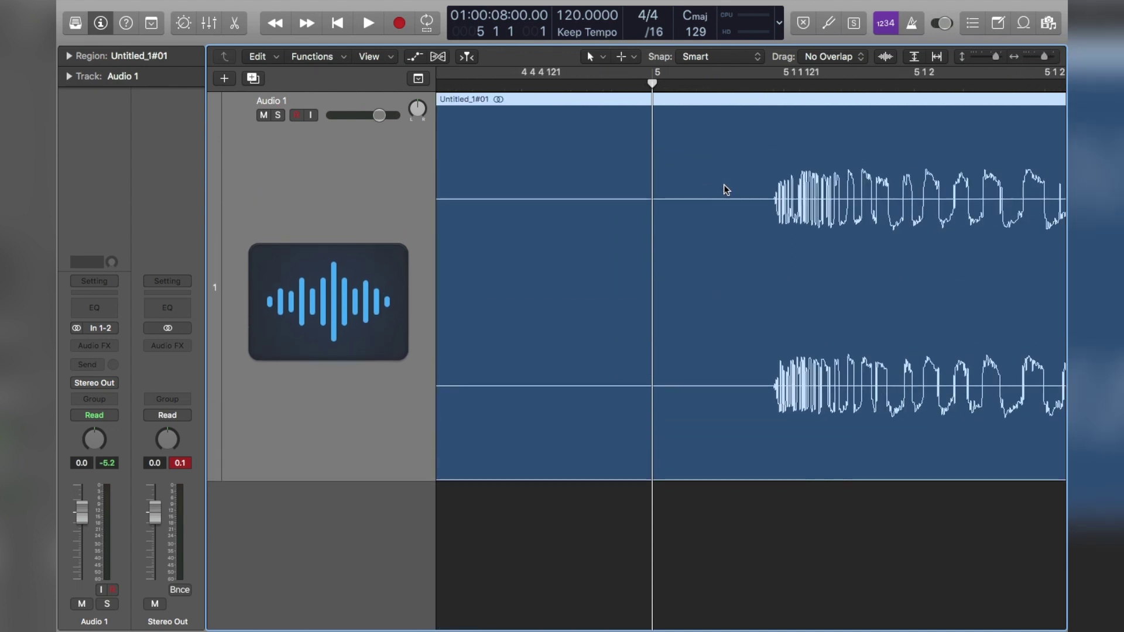
{"action": "left_click_drag", "start_coordinate": [652, 84], "coordinate": [770, 95]}
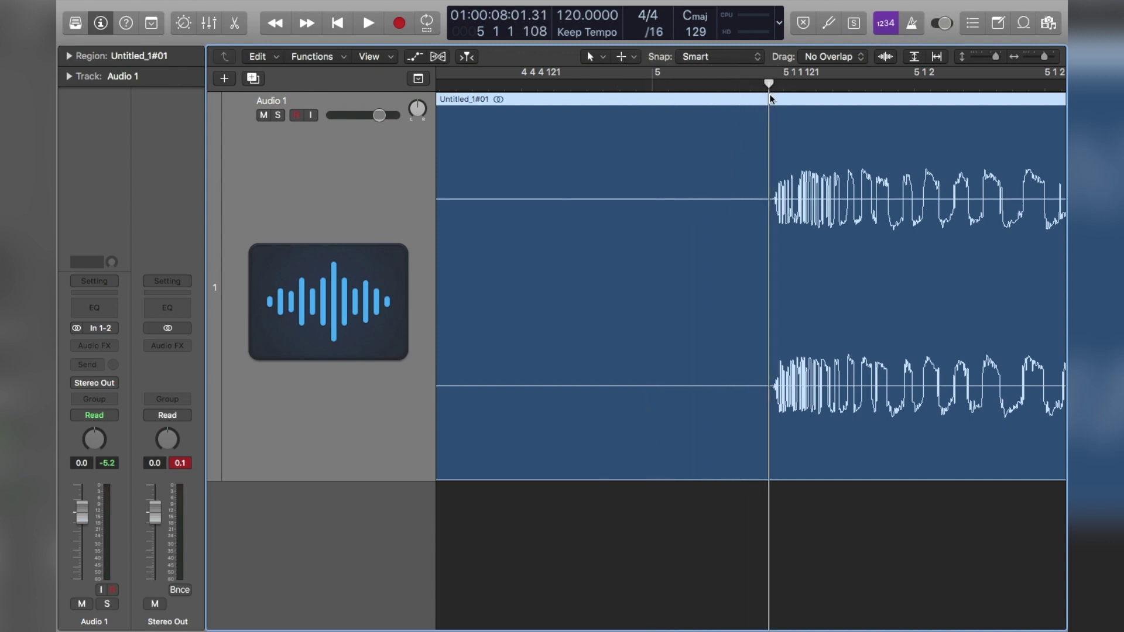
{"action": "key", "text": "super+t"}
{"action": "left_click", "coordinate": [726, 137]}
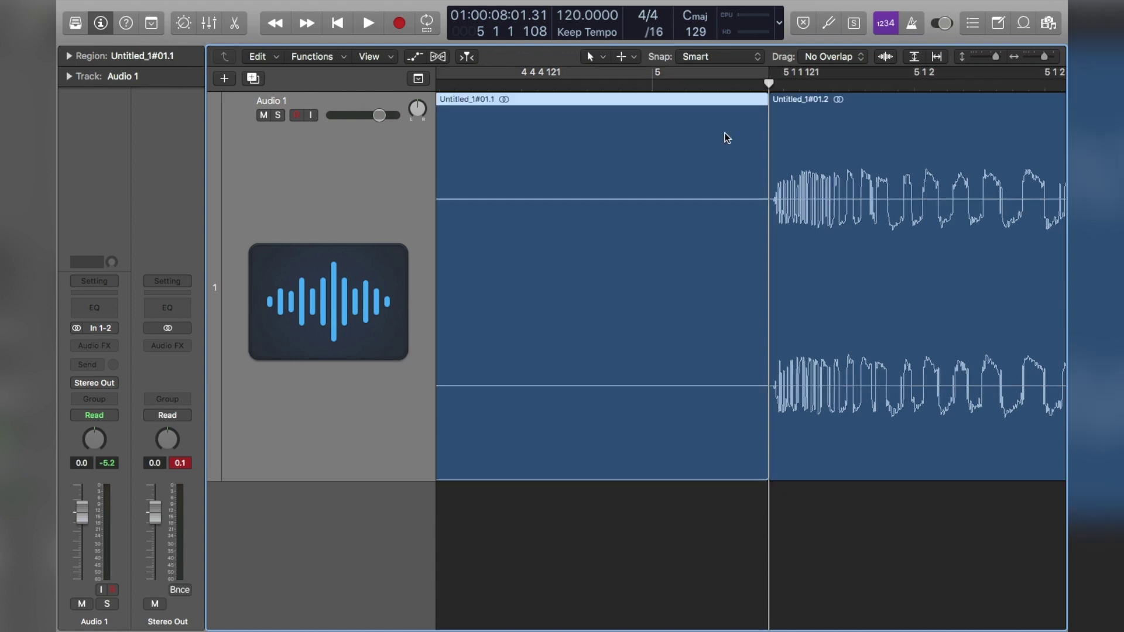
{"action": "key", "text": "Delete"}
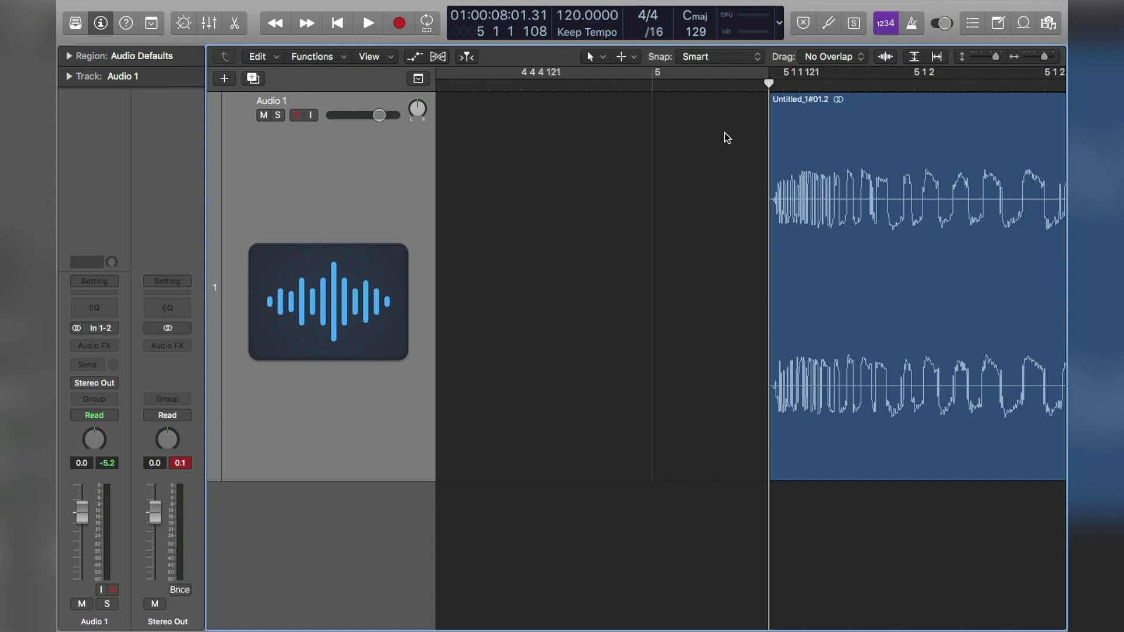
Split the region at bar 18, right after the sound ends, and delete the silent tail
{"action": "key", "text": "z"}
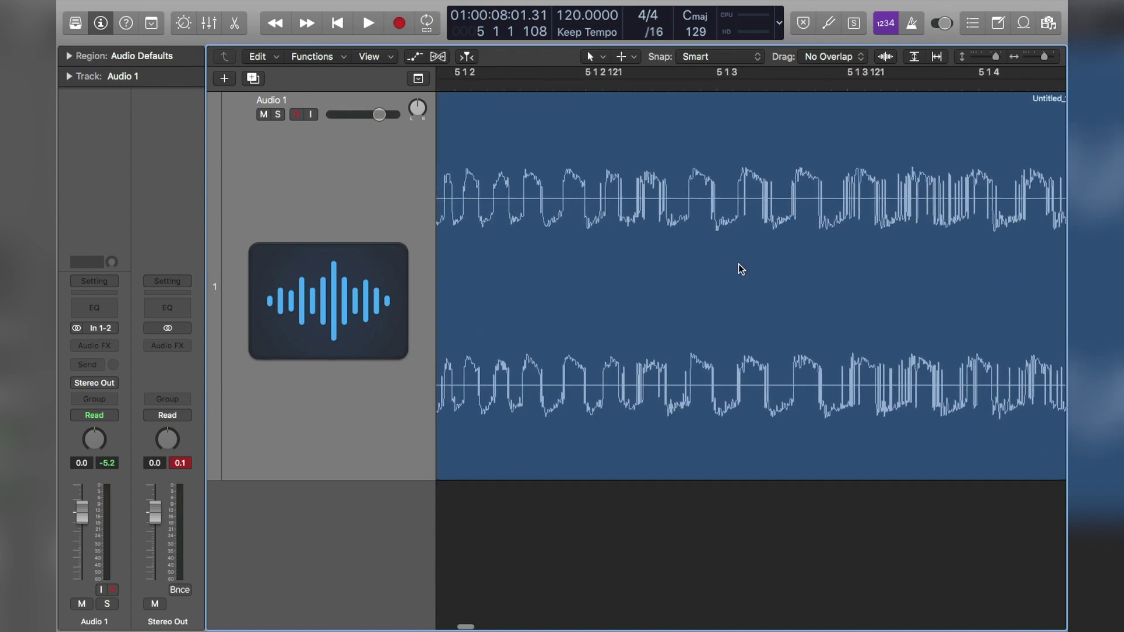
{"action": "scroll", "coordinate": [782, 288], "scroll_direction": "right", "scroll_amount": 5}
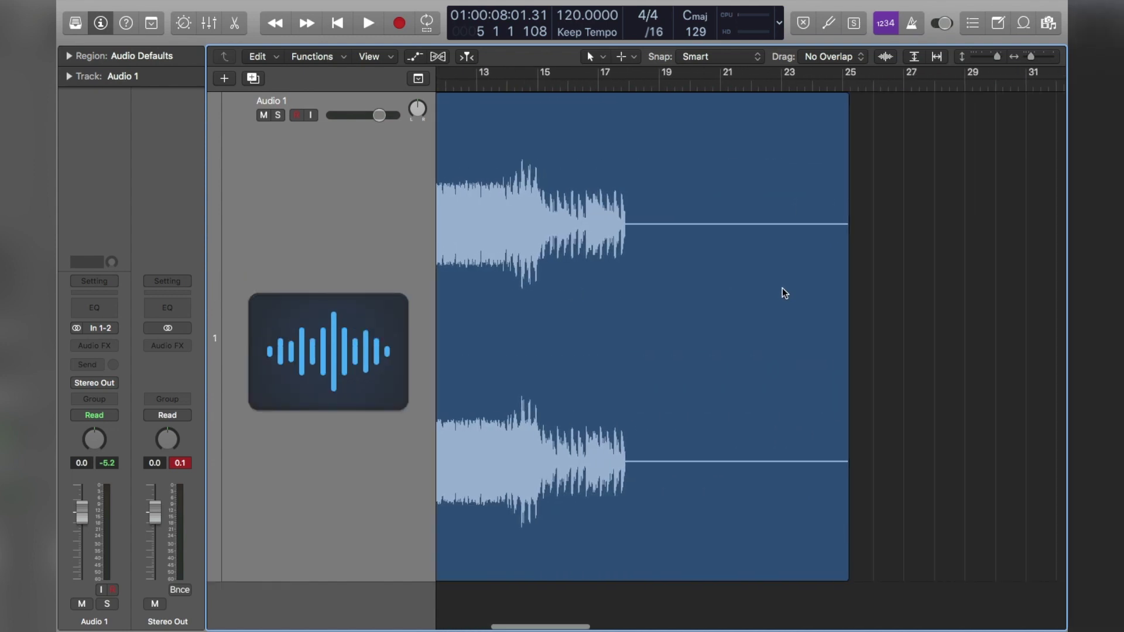
{"action": "left_click_drag", "start_coordinate": [701, 87], "coordinate": [713, 88]}
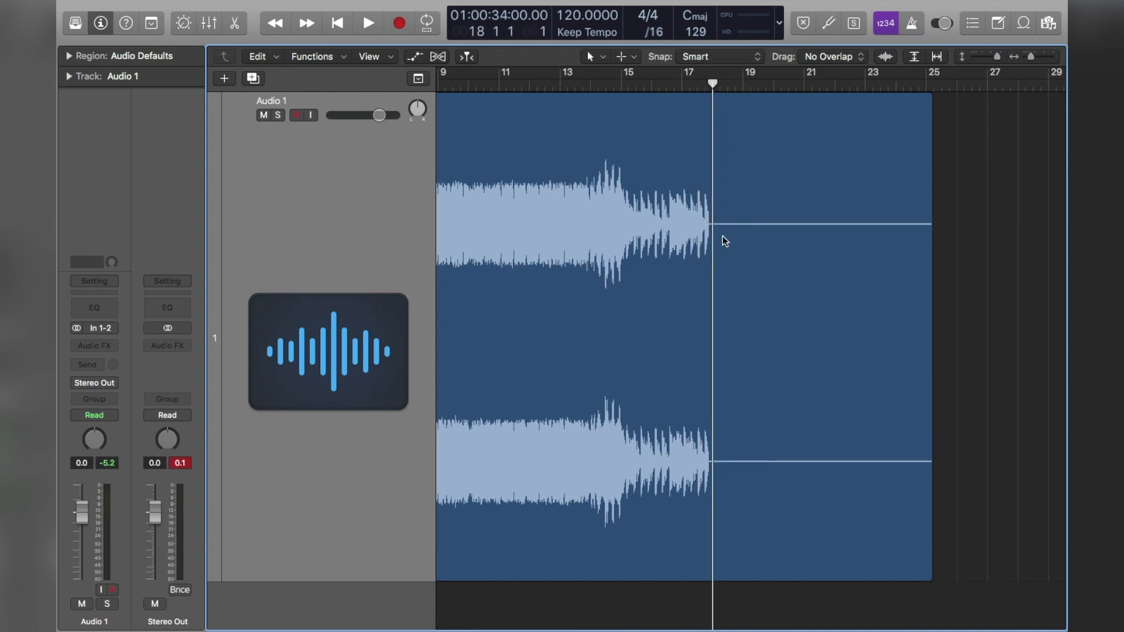
{"action": "left_click", "coordinate": [737, 264]}
{"action": "key", "text": "super+t"}
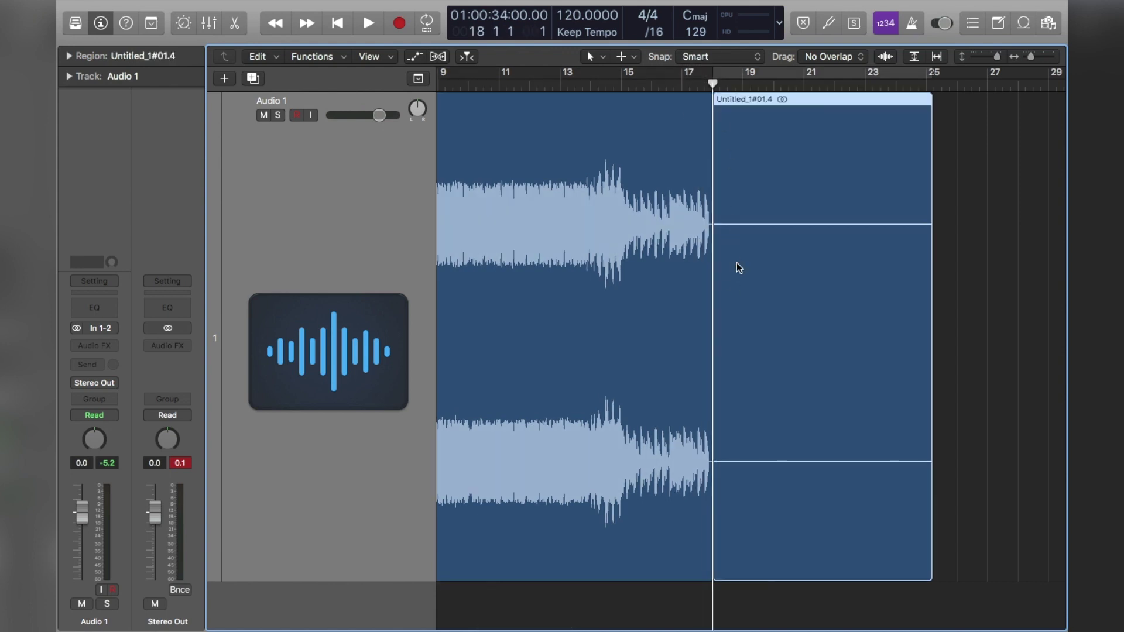
{"action": "left_click", "coordinate": [886, 272]}
{"action": "key", "text": "Delete"}
{"action": "key", "text": "z"}
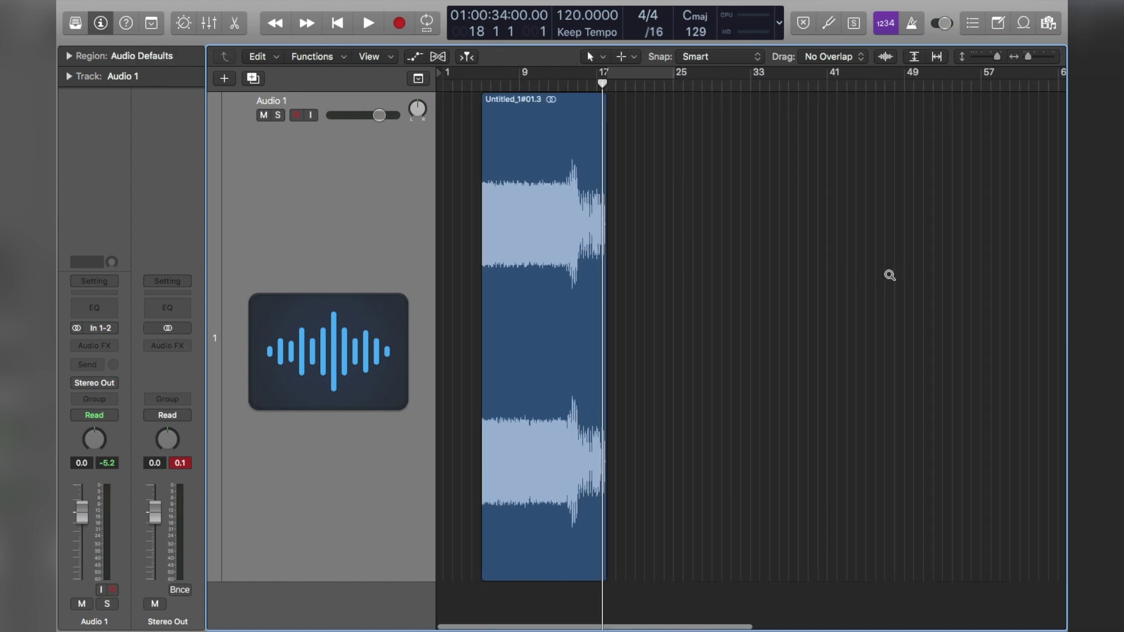
Play back the trimmed recording from bar 7 with the system volume raised
{"action": "left_click", "coordinate": [545, 176]}
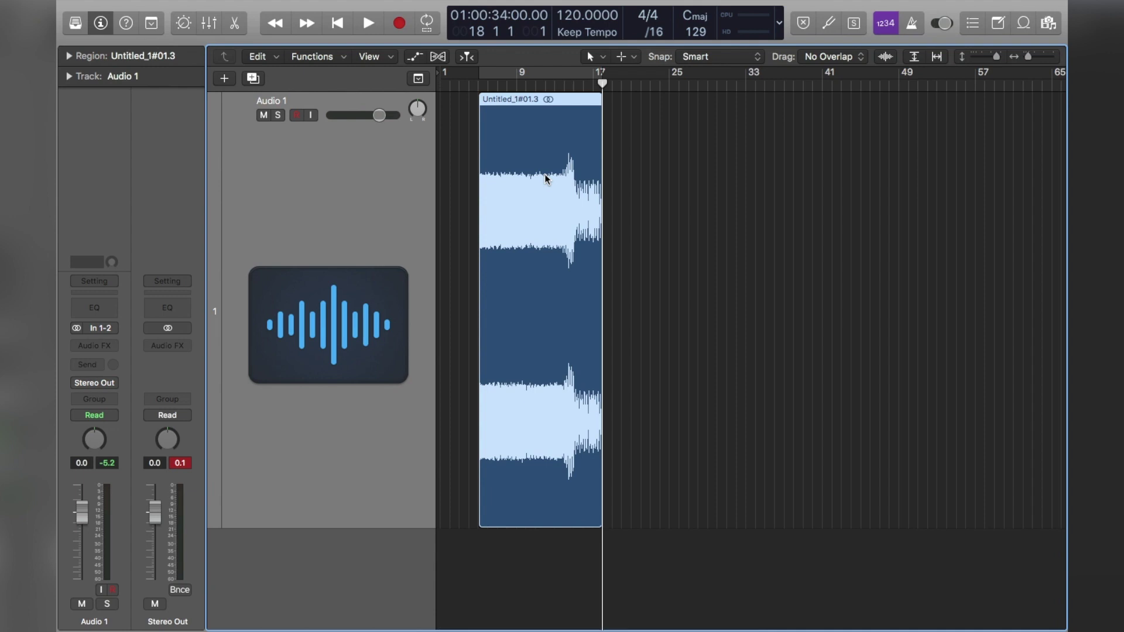
{"action": "left_click", "coordinate": [499, 85]}
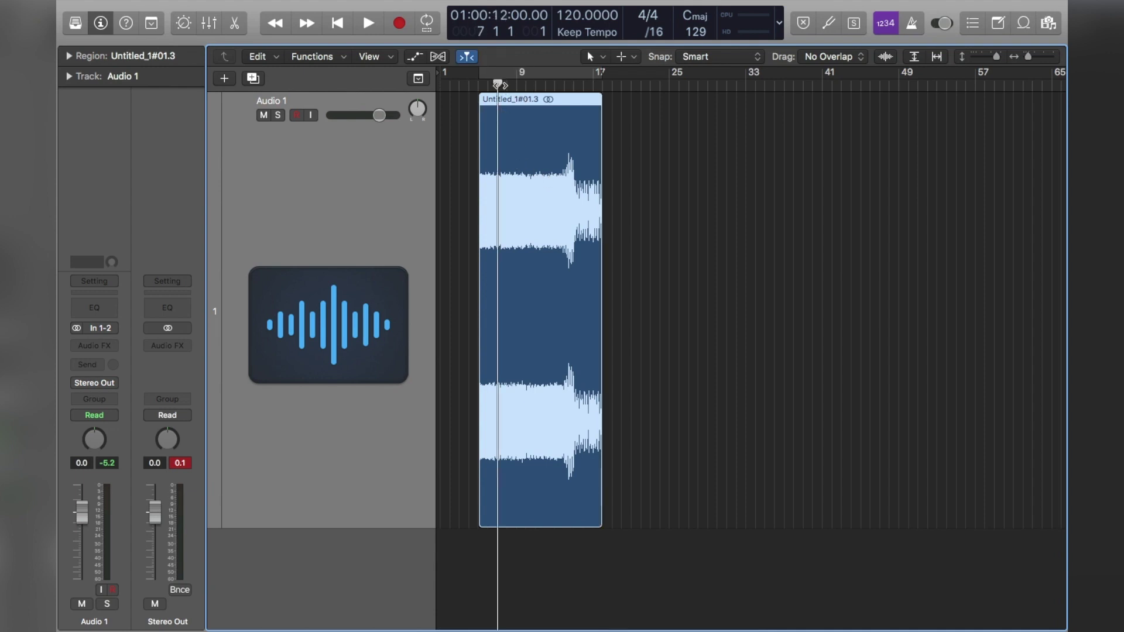
{"action": "key", "text": "XF86AudioRaiseVolume"}
{"action": "key", "text": "XF86AudioRaiseVolume"}
{"action": "key", "text": "XF86AudioRaiseVolume"}
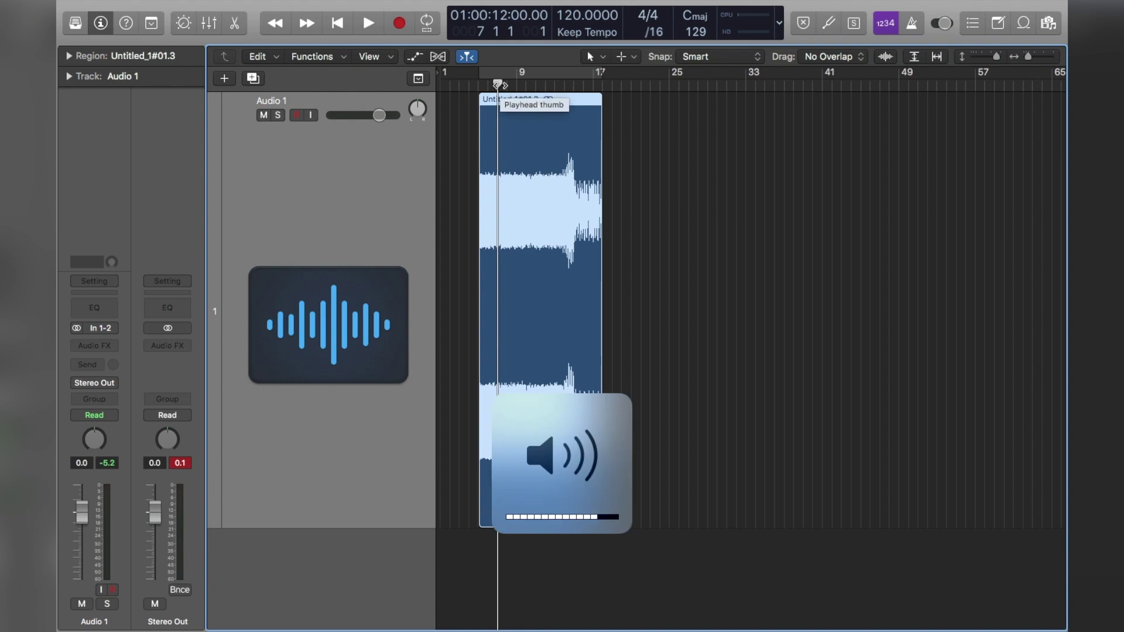
{"action": "key", "text": "space"}
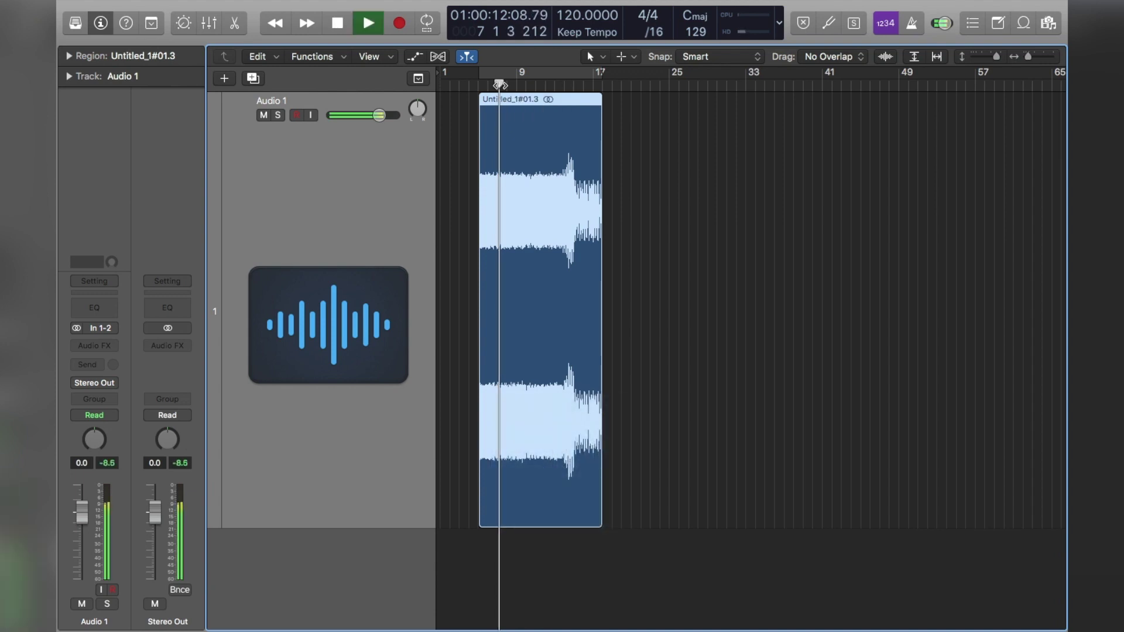
Raise the system volume further while listening to the recording, and stop playback at bar 9
{"action": "key", "text": "XF86AudioRaiseVolume"}
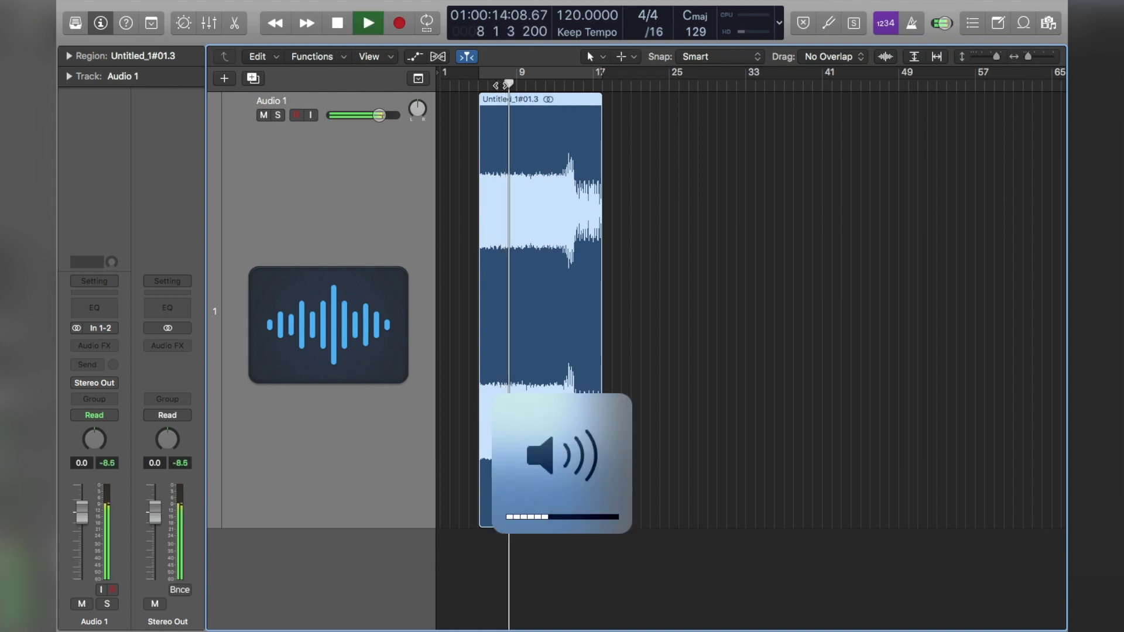
{"action": "key", "text": "space"}
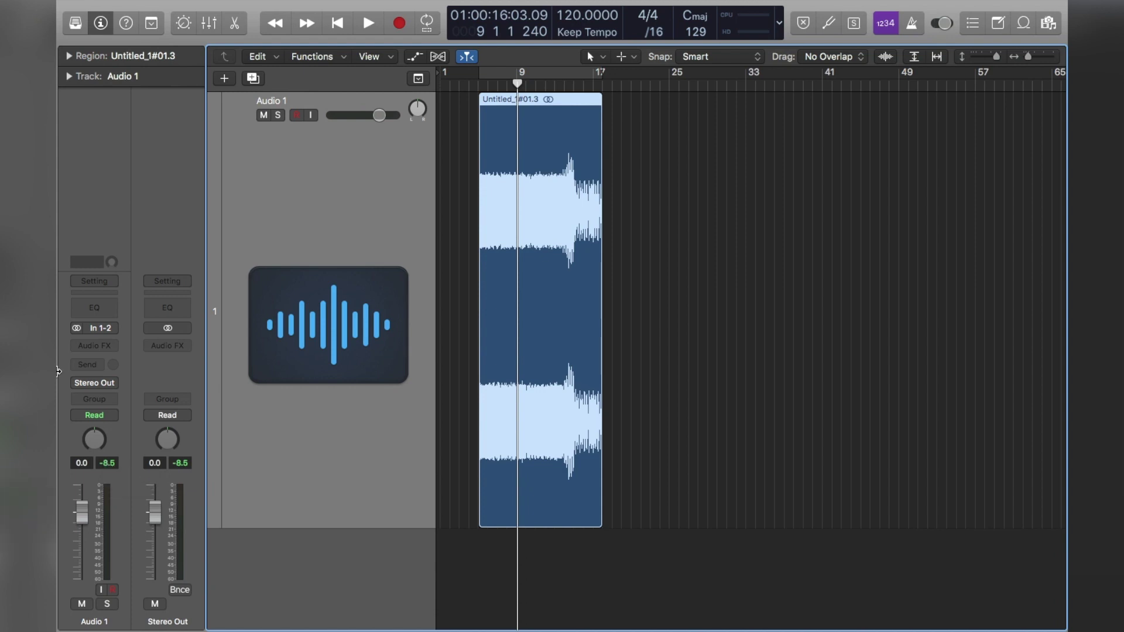
Insert a stereo Adaptive Limiter on the Audio 1 track and move its window clear of the channel strip
{"action": "left_click", "coordinate": [94, 345]}
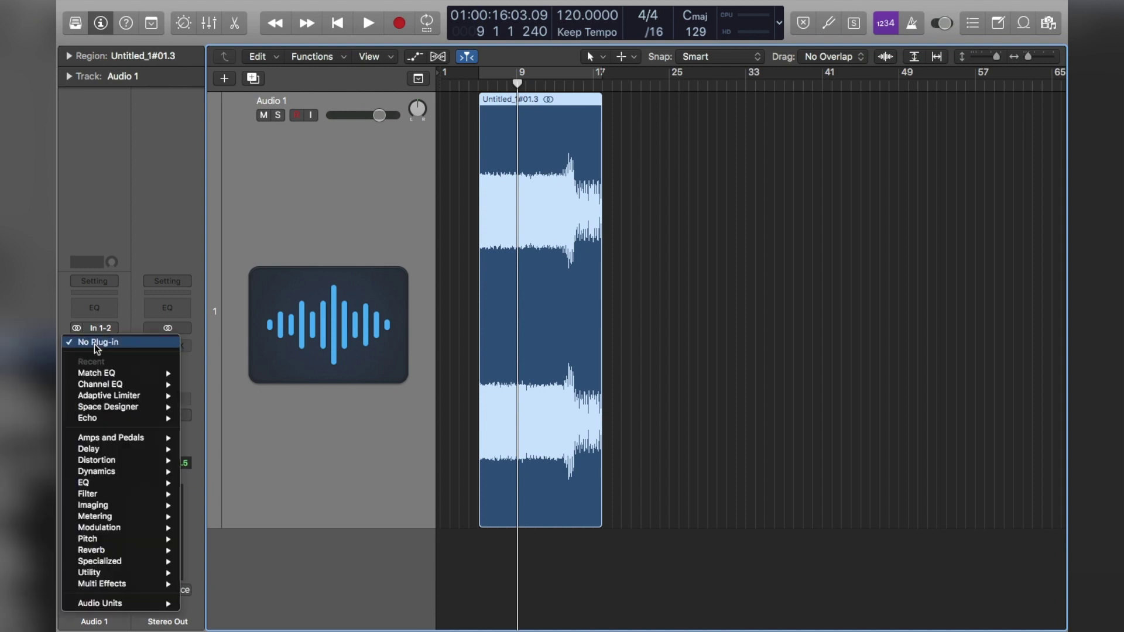
{"action": "mouse_move", "coordinate": [125, 398]}
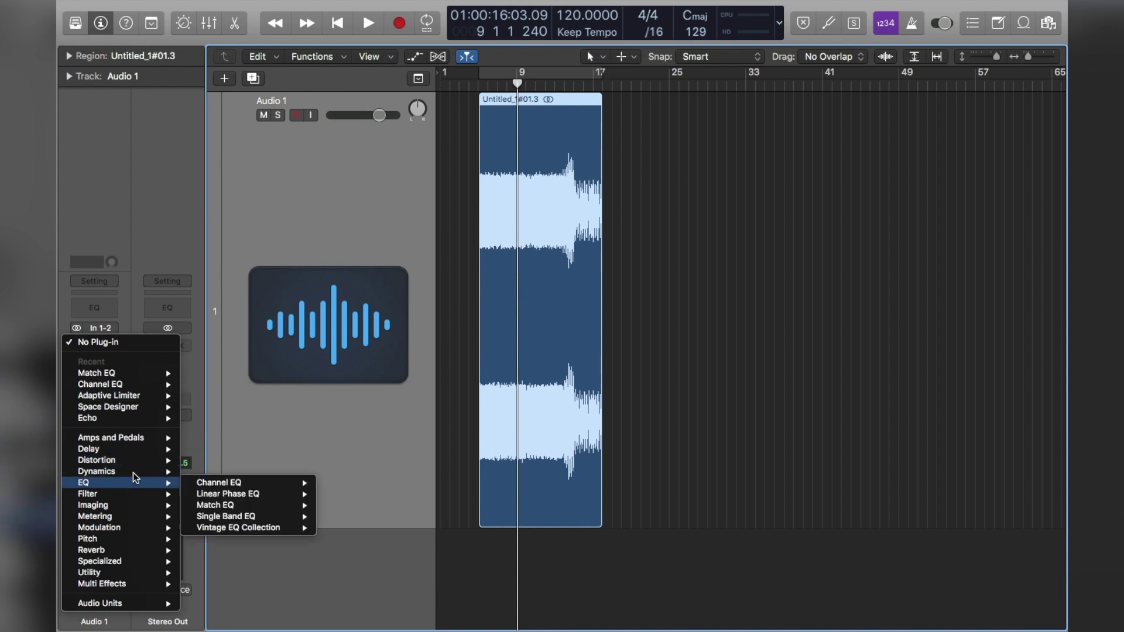
{"action": "mouse_move", "coordinate": [134, 473]}
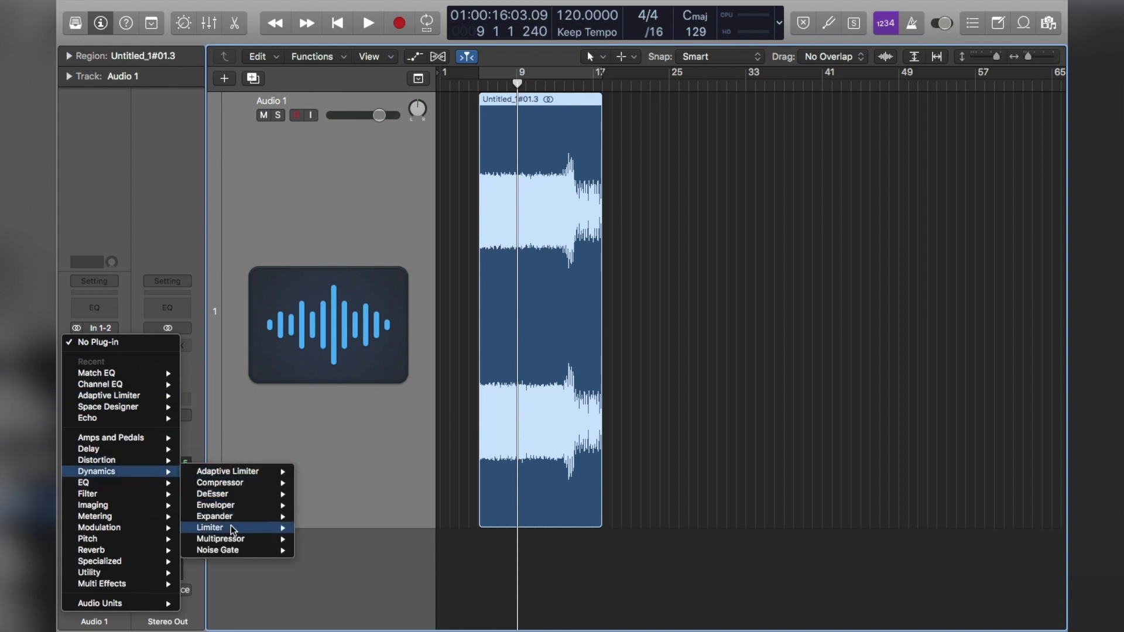
{"action": "mouse_move", "coordinate": [253, 530]}
{"action": "mouse_move", "coordinate": [266, 471]}
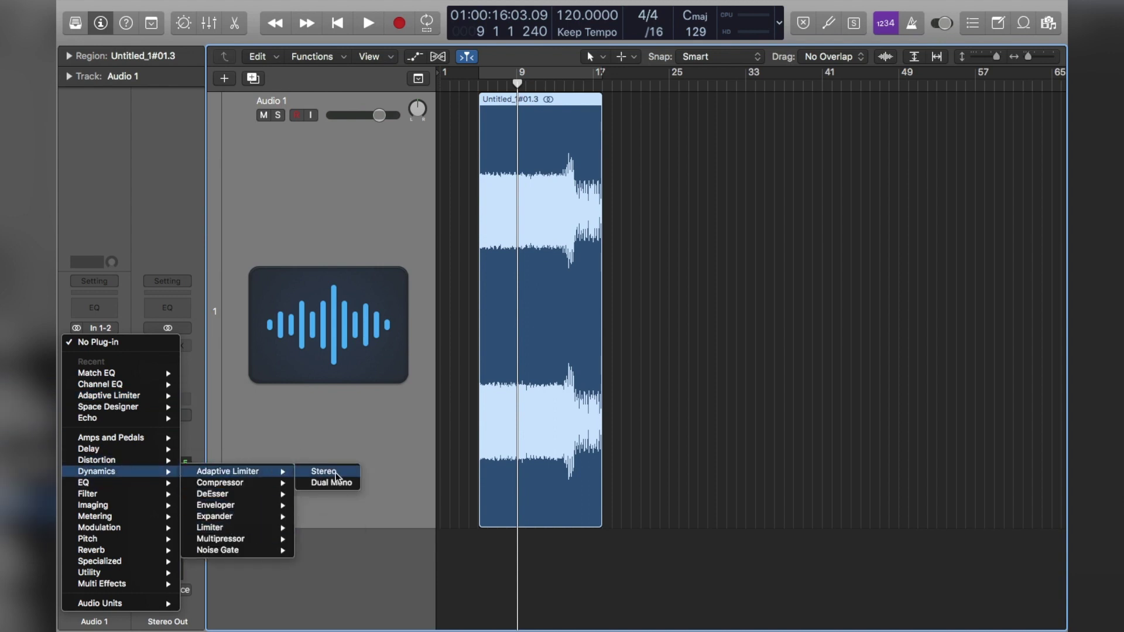
{"action": "left_click", "coordinate": [333, 470]}
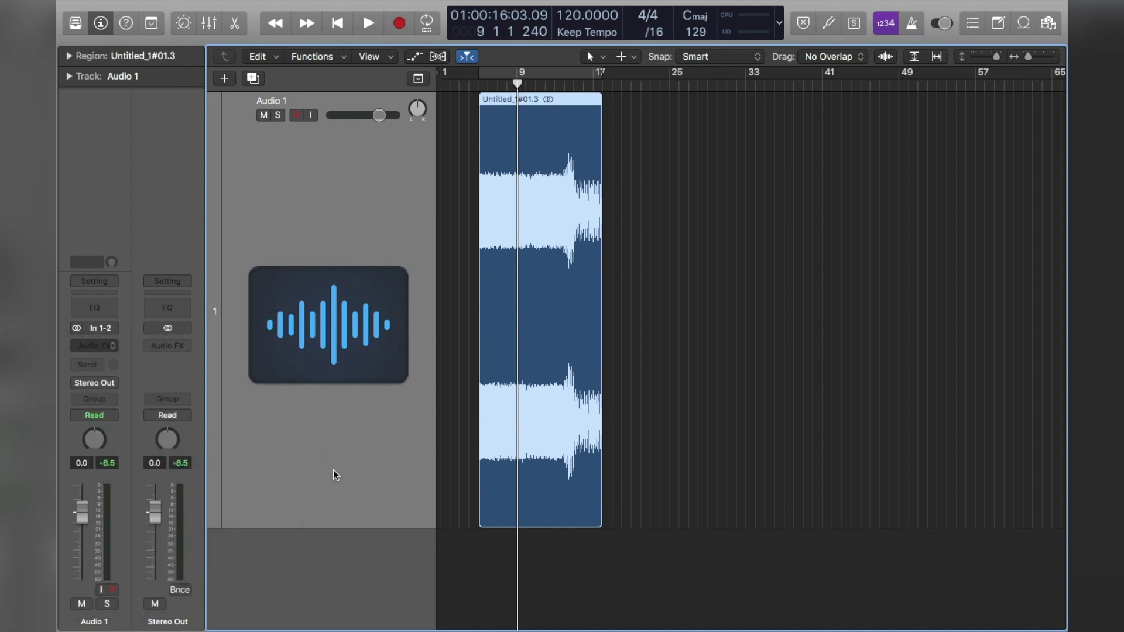
{"action": "left_click_drag", "start_coordinate": [333, 47], "coordinate": [443, 368]}
{"action": "key", "text": "XF86AudioRaiseVolume"}
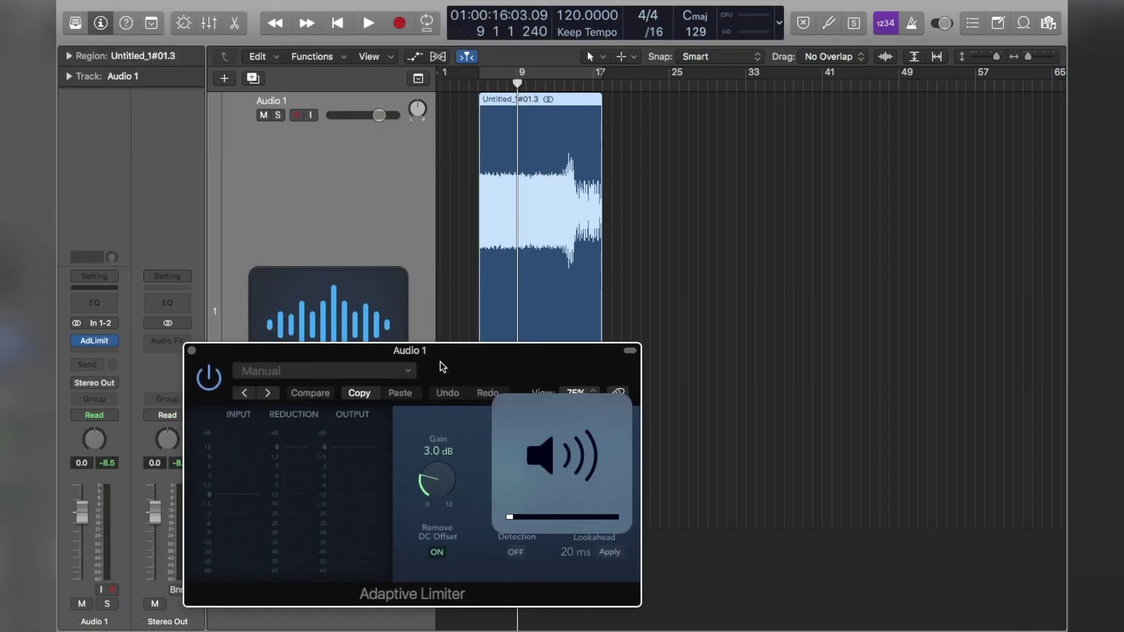
{"action": "left_click_drag", "start_coordinate": [456, 375], "coordinate": [853, 339]}
Raise the Adaptive Limiter's gain to 8.4 dB while the recording plays, stop playback and close the plug-in window
{"action": "key", "text": "space"}
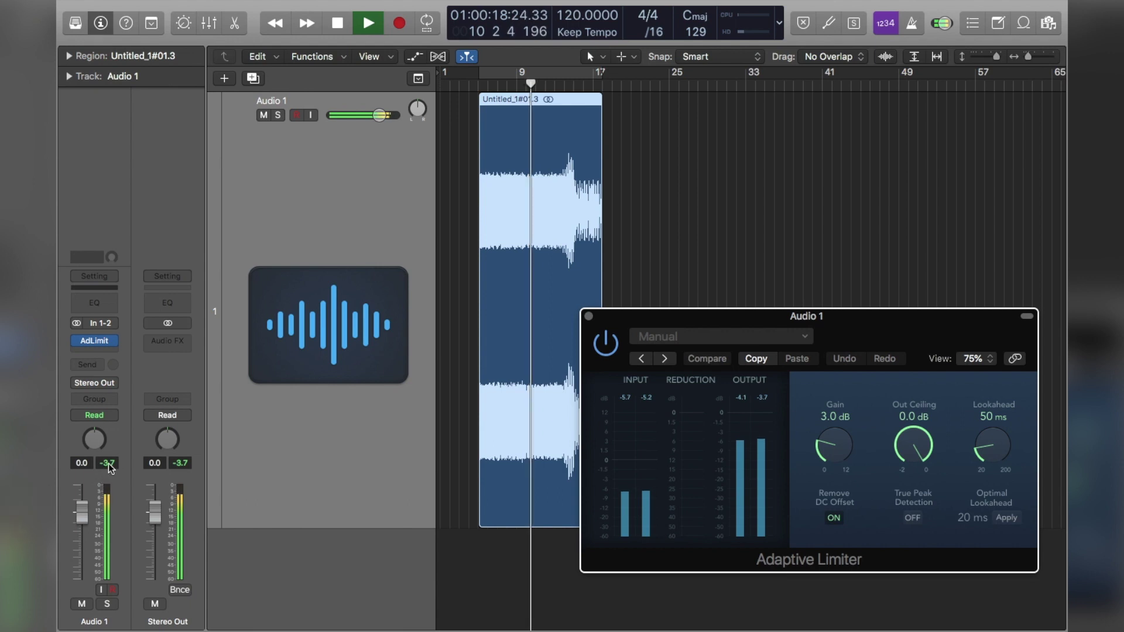
{"action": "left_click_drag", "start_coordinate": [836, 451], "coordinate": [843, 344]}
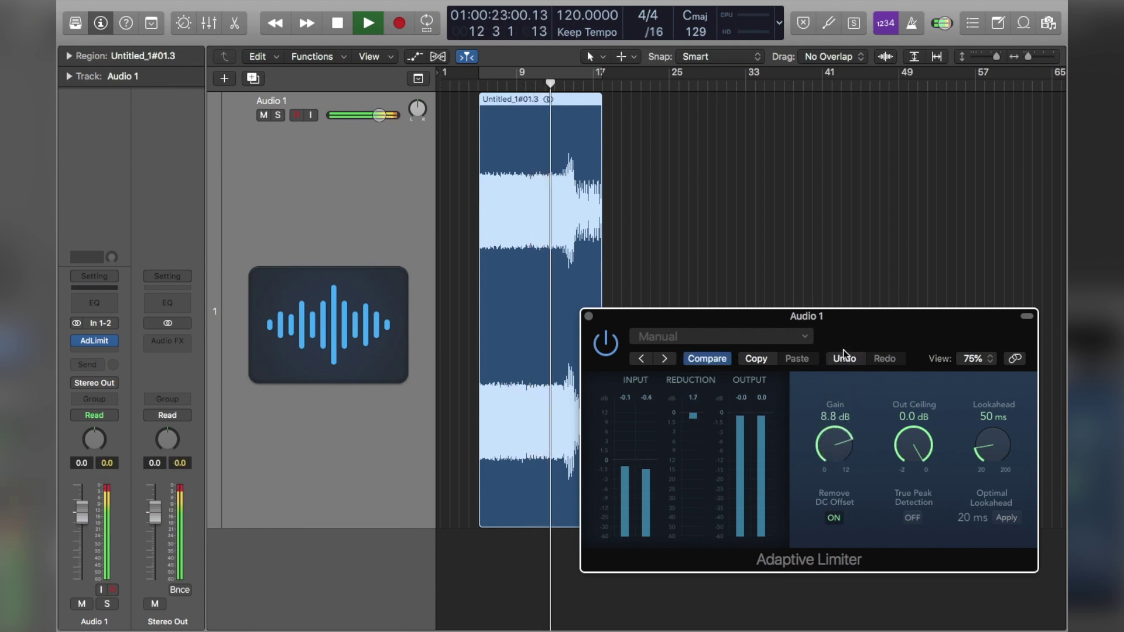
{"action": "left_click_drag", "start_coordinate": [839, 443], "coordinate": [839, 451]}
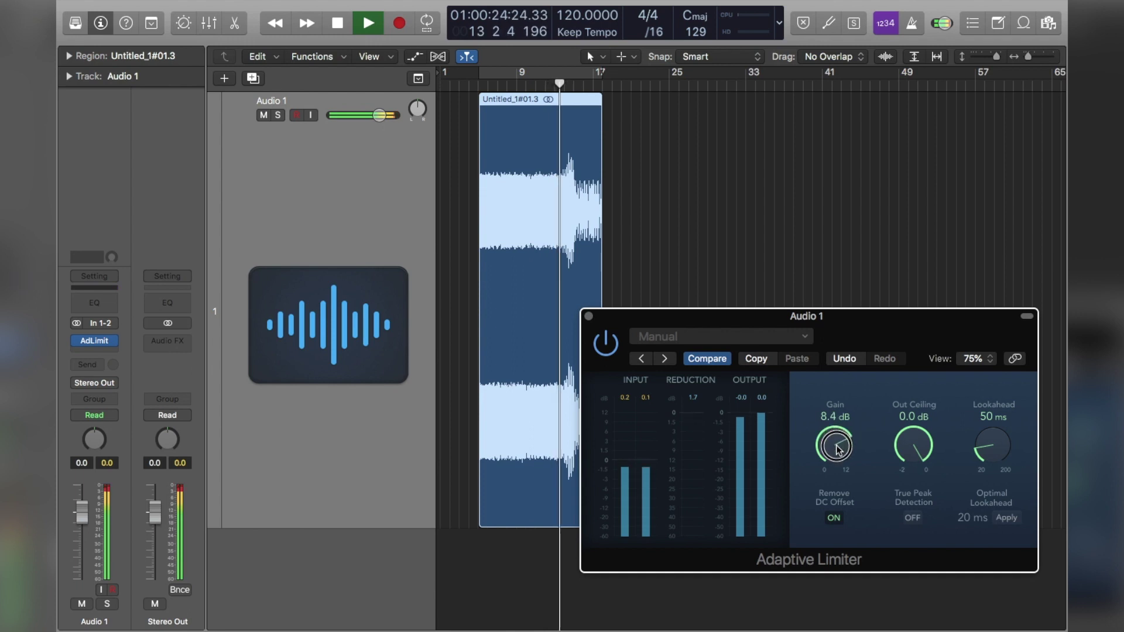
{"action": "key", "text": "space"}
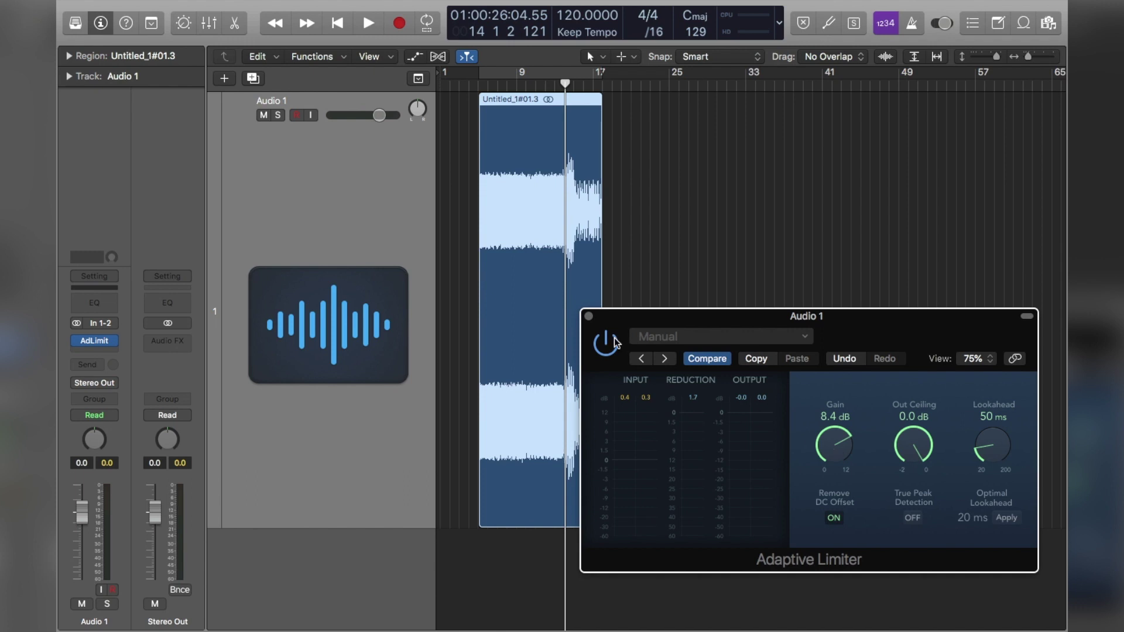
{"action": "left_click", "coordinate": [589, 316]}
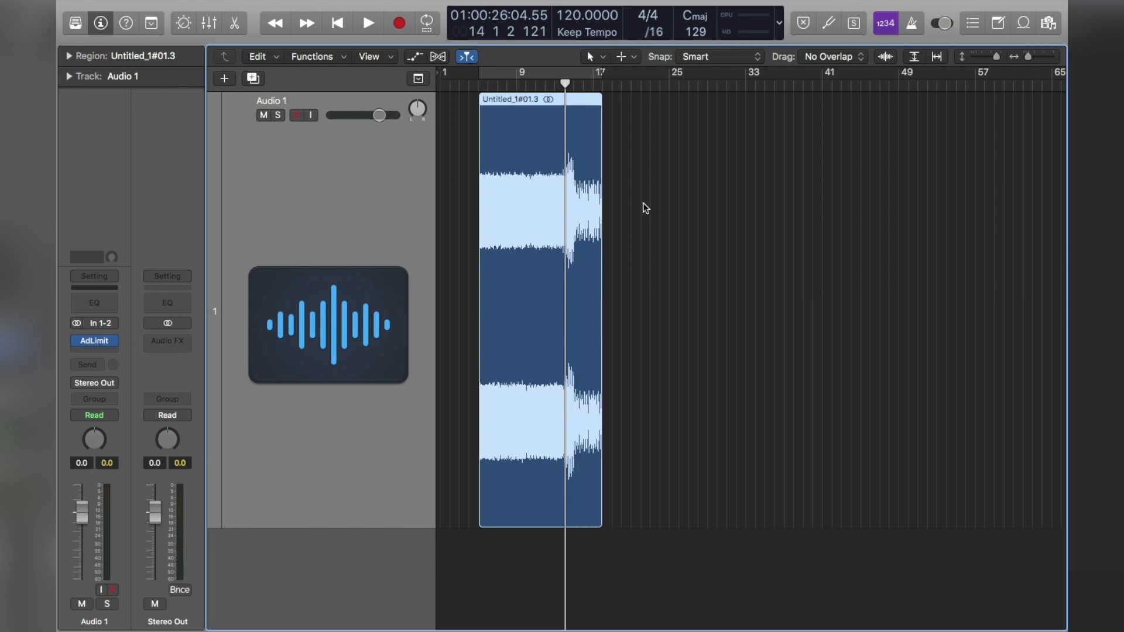
Select the trimmed region and set the cycle range to match its length
{"action": "left_click", "coordinate": [644, 206]}
{"action": "left_click", "coordinate": [567, 206]}
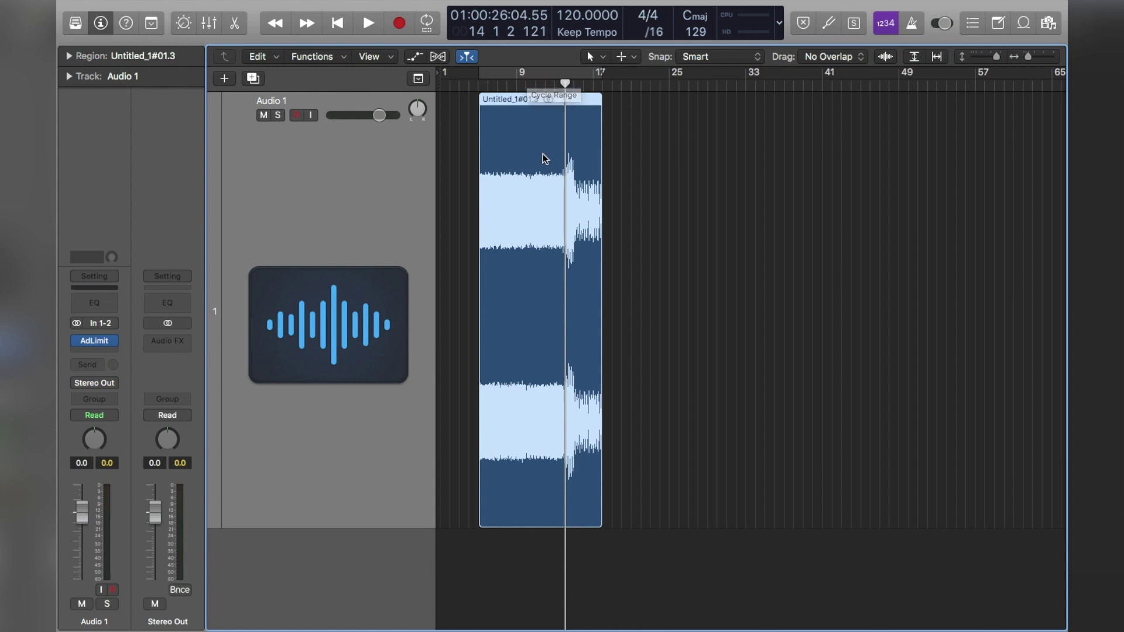
{"action": "key", "text": "u"}
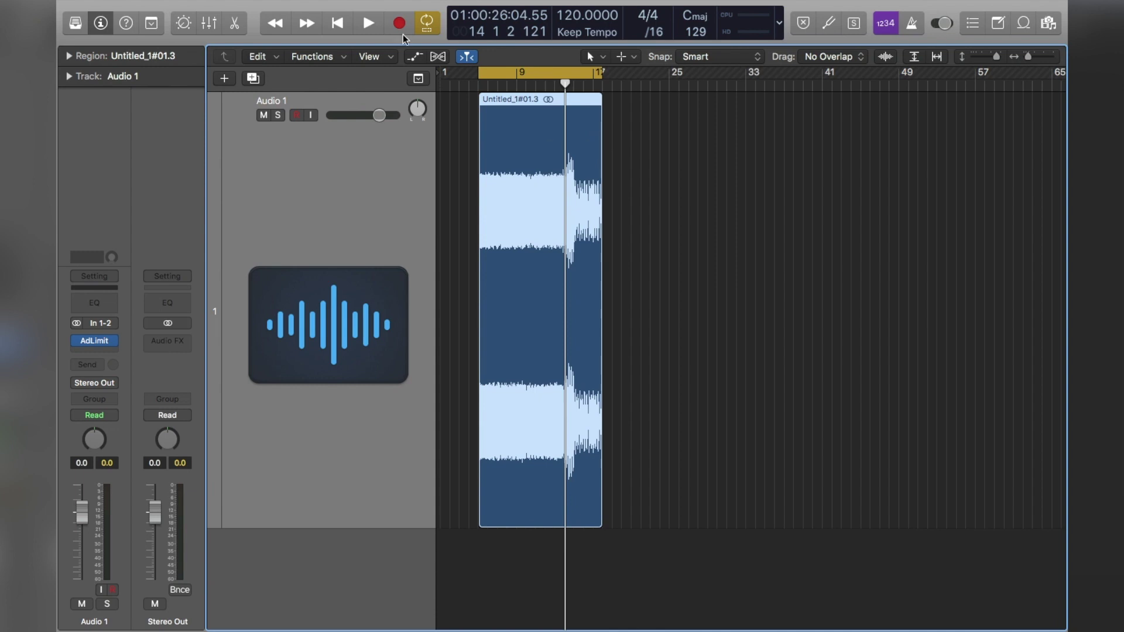
{"action": "mouse_move", "coordinate": [230, 5]}
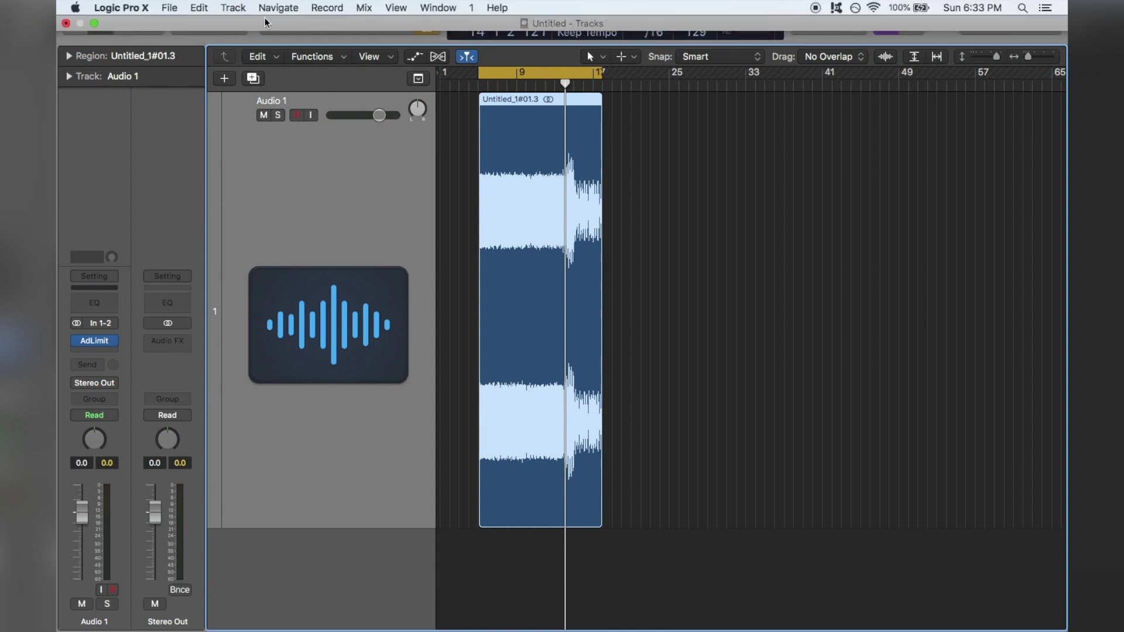
{"action": "left_click", "coordinate": [169, 7]}
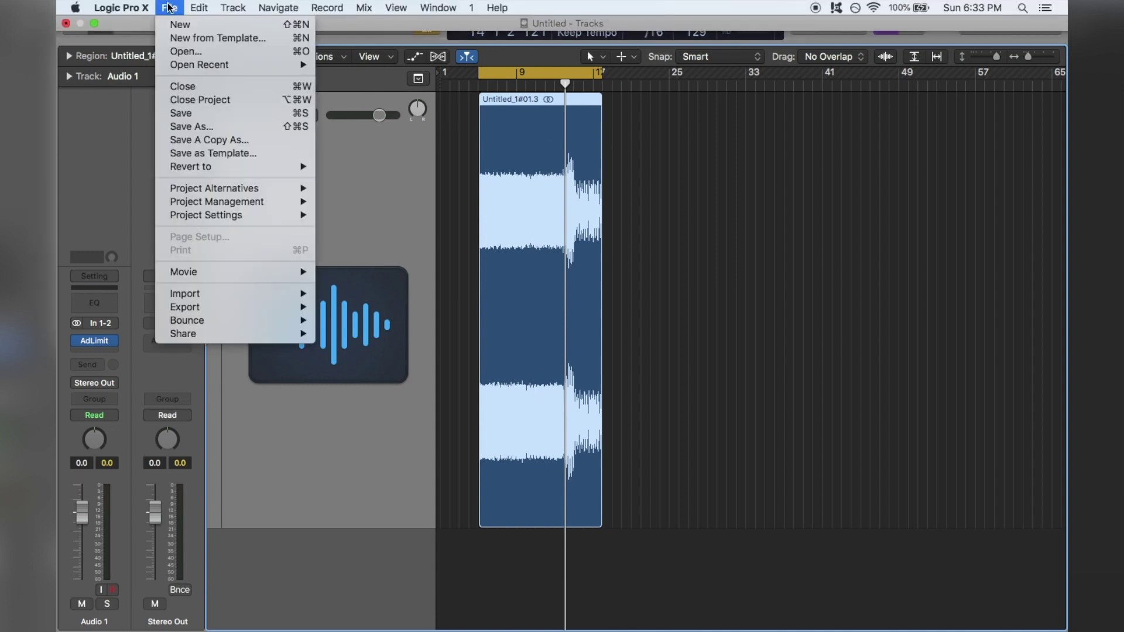
{"action": "mouse_move", "coordinate": [247, 326]}
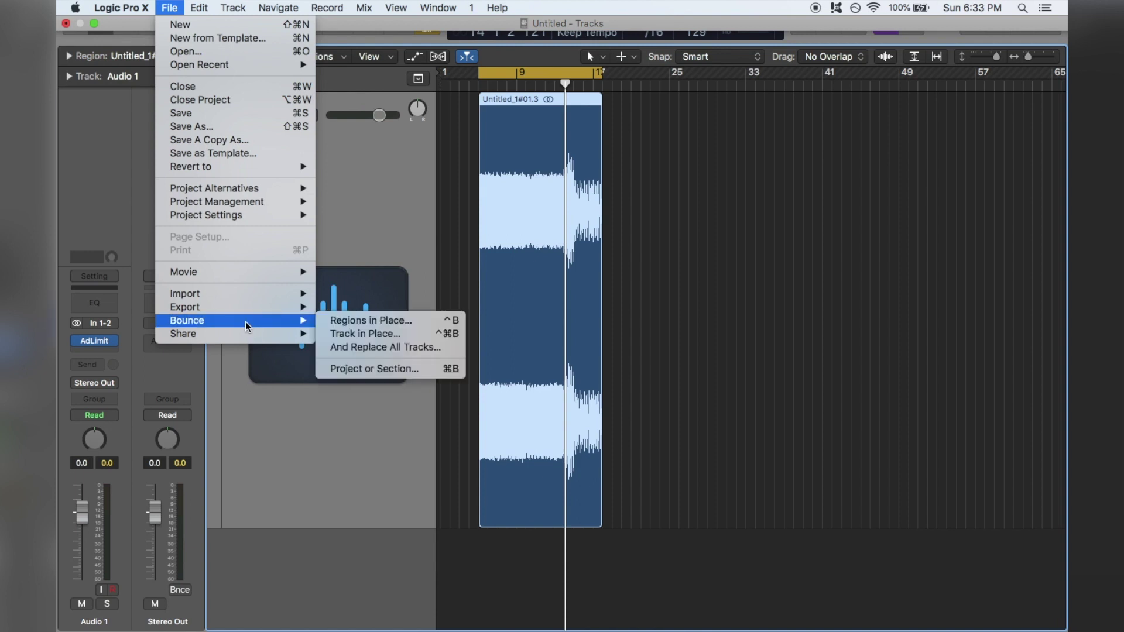
{"action": "left_click", "coordinate": [672, 275]}
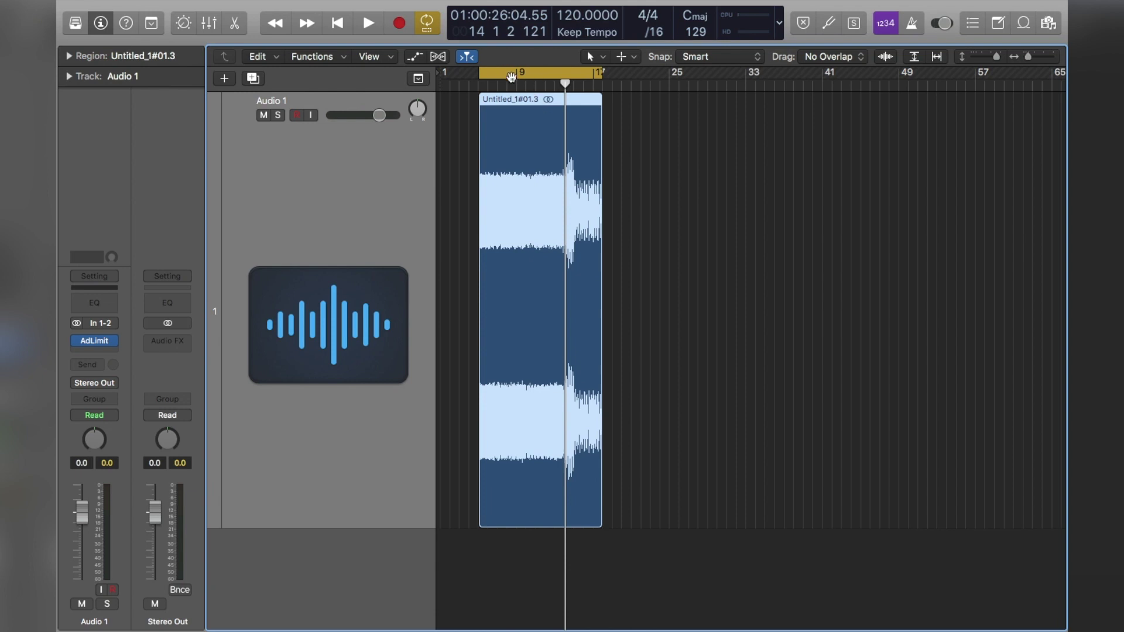
Open the bounce settings for the cycled section and show the MP3 options, keeping ID3 tags off
{"action": "key", "text": "super+b"}
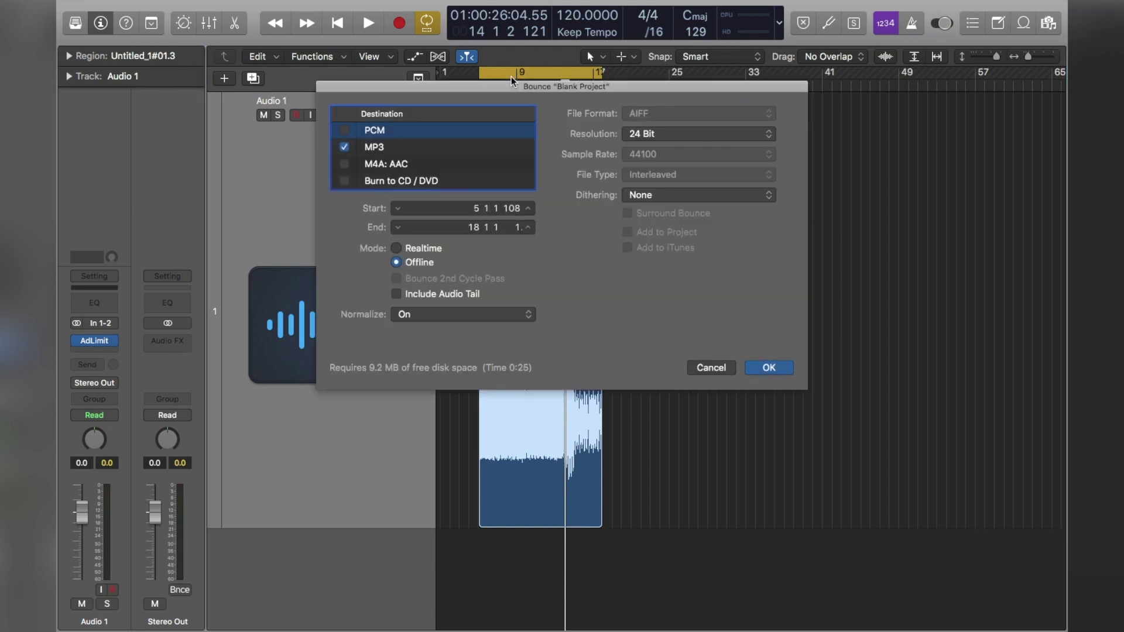
{"action": "left_click", "coordinate": [471, 148]}
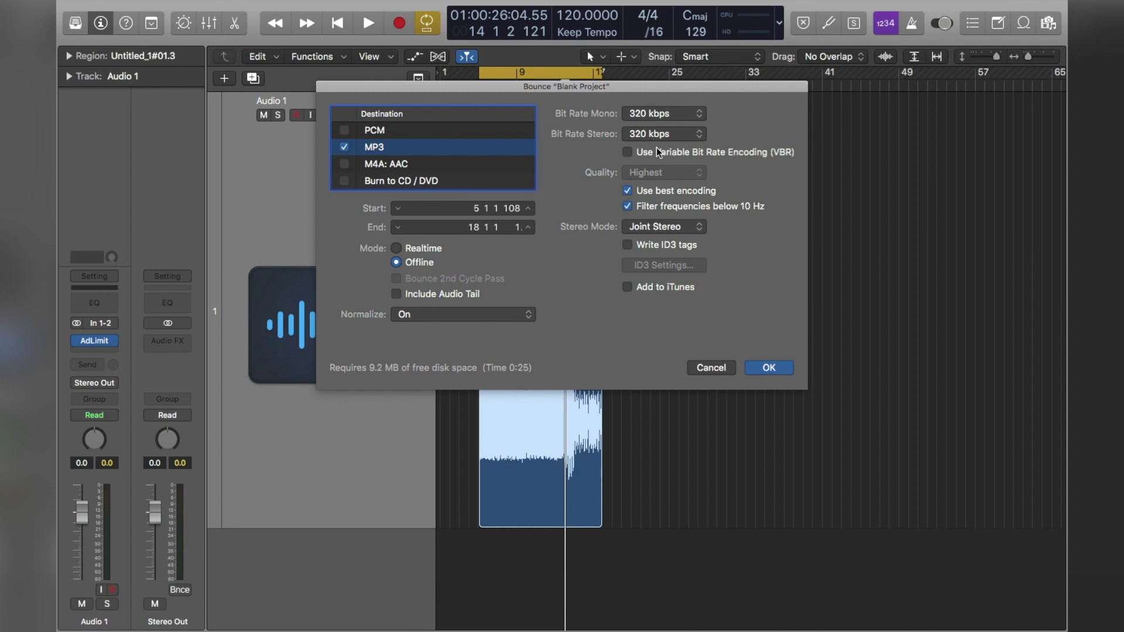
{"action": "left_click", "coordinate": [628, 245]}
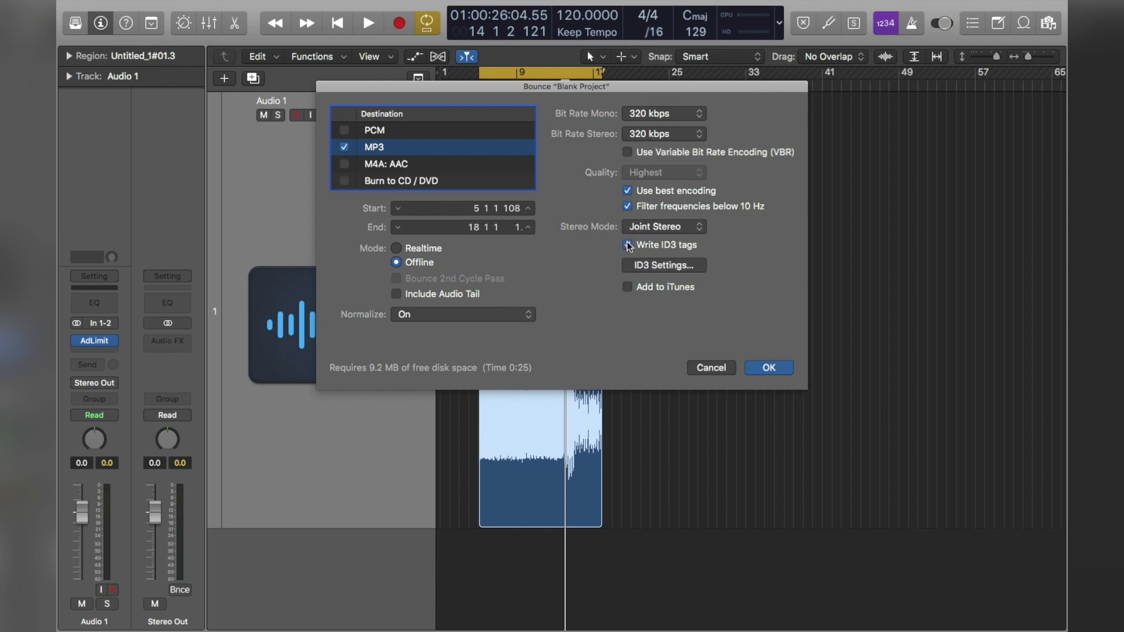
{"action": "left_click", "coordinate": [628, 245]}
Accept the bounce settings and bounce the section as "Test Video audio" into the Bounces folder
{"action": "left_click", "coordinate": [764, 369]}
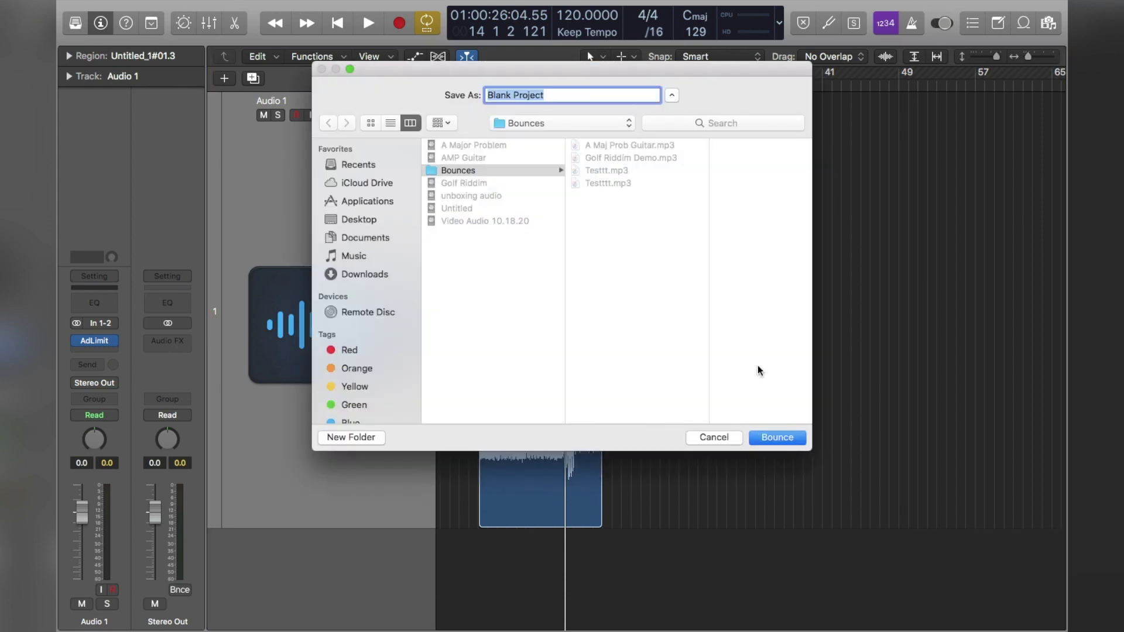
{"action": "type", "text": "Test Video audio"}
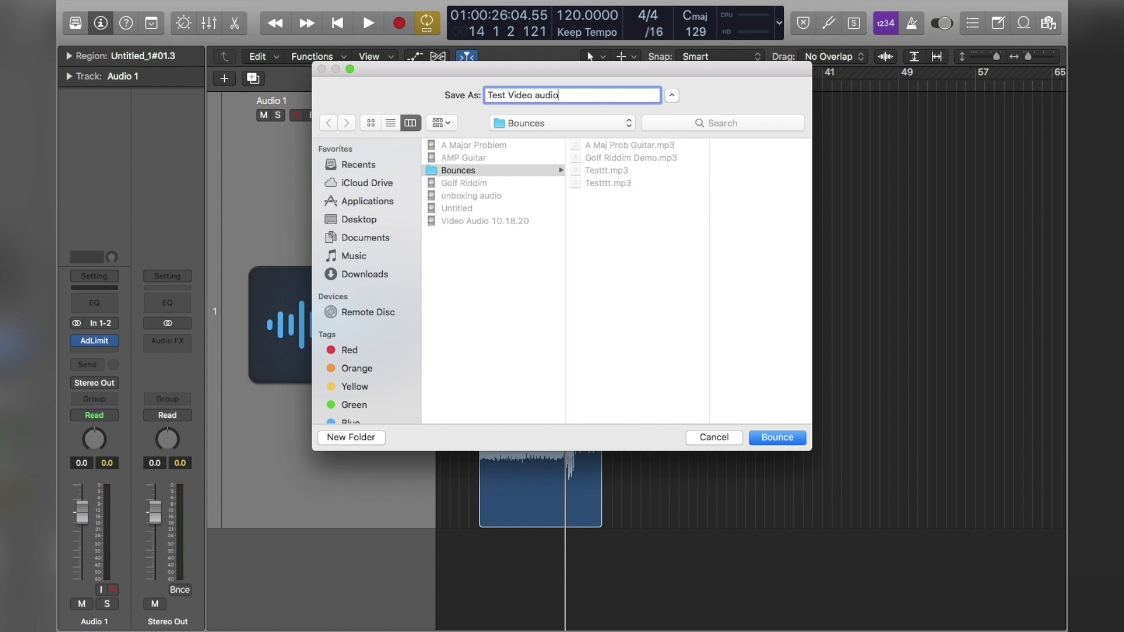
{"action": "left_click", "coordinate": [780, 437]}
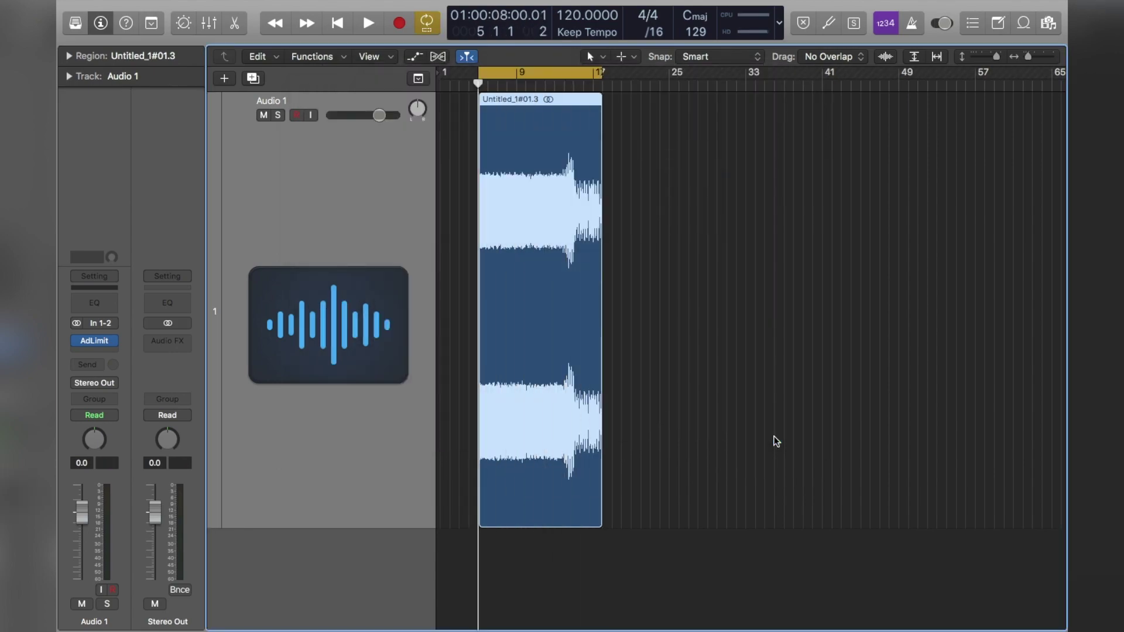
Switch to Finder and open the Bounces folder inside Music > Logic
{"action": "key", "text": "ctrl+Left"}
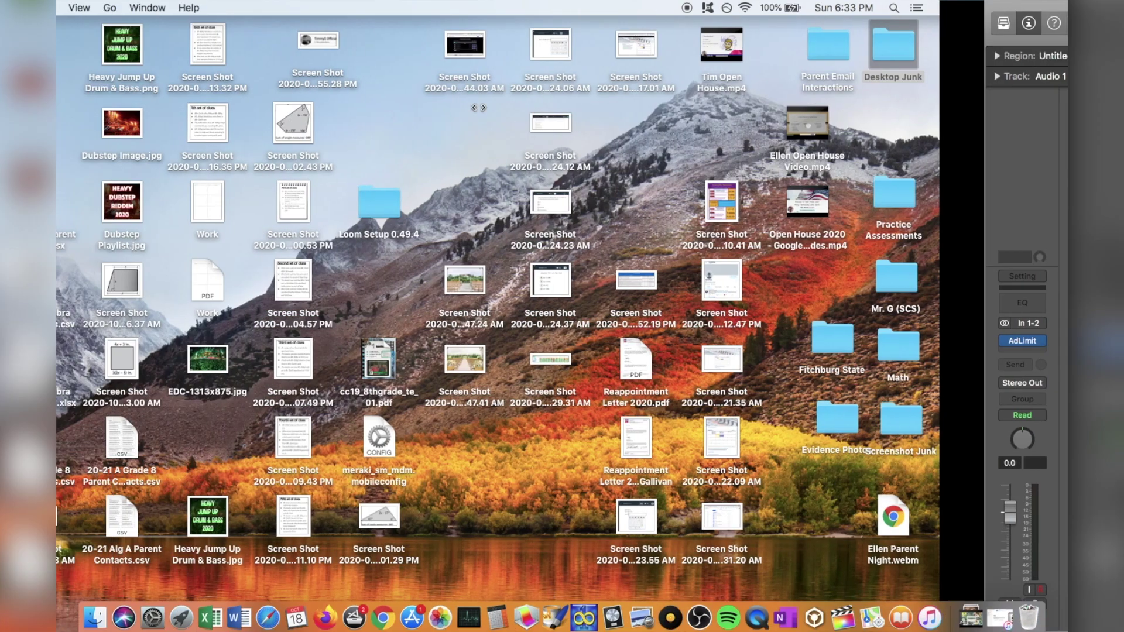
{"action": "left_click", "coordinate": [94, 613]}
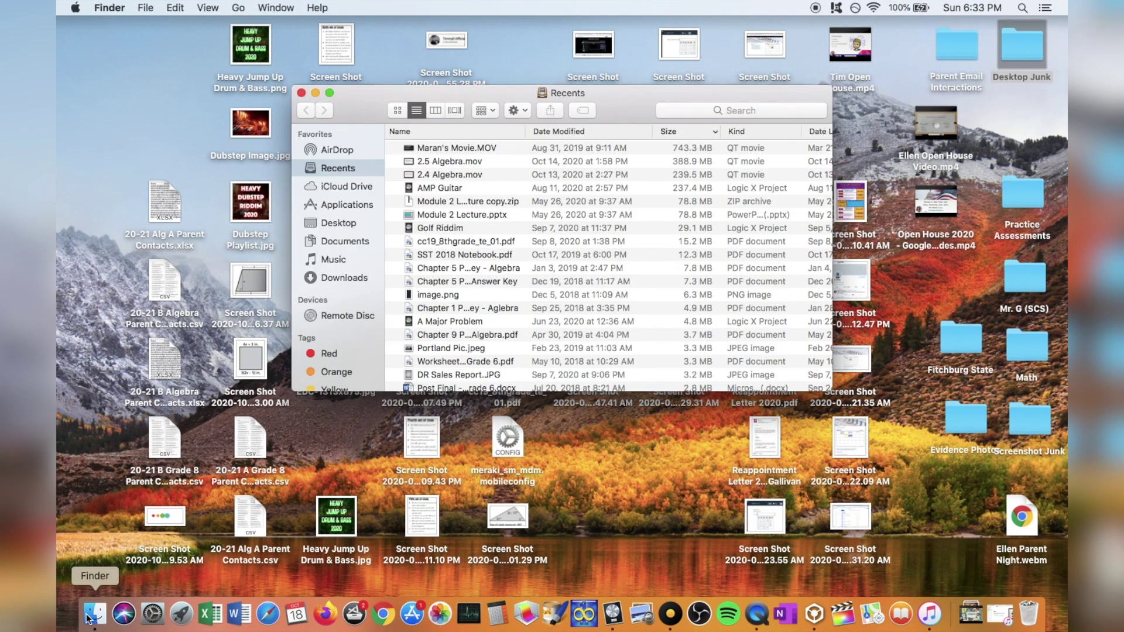
{"action": "scroll", "coordinate": [329, 258], "scroll_direction": "down", "scroll_amount": 3}
{"action": "scroll", "coordinate": [329, 258], "scroll_direction": "up", "scroll_amount": 2}
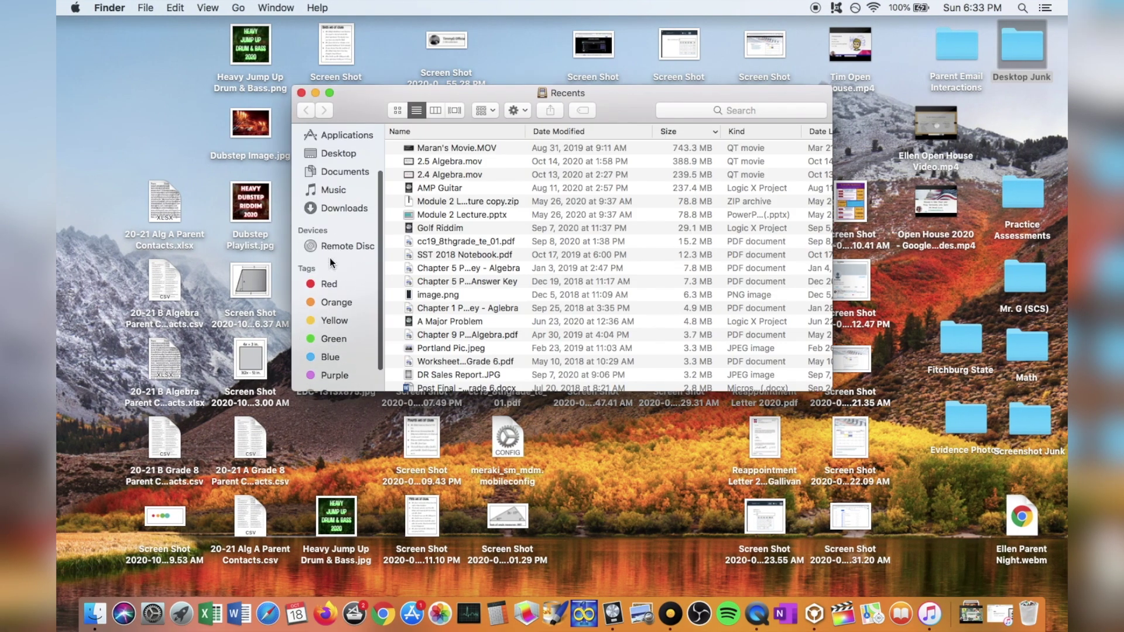
{"action": "left_click", "coordinate": [333, 198]}
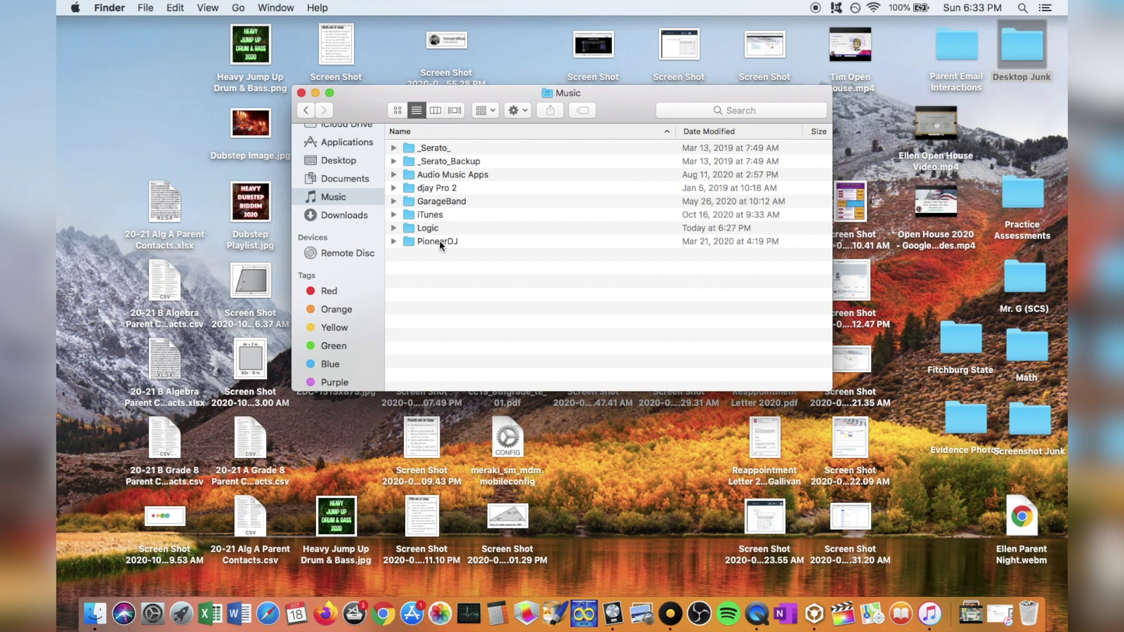
{"action": "double_click", "coordinate": [440, 228]}
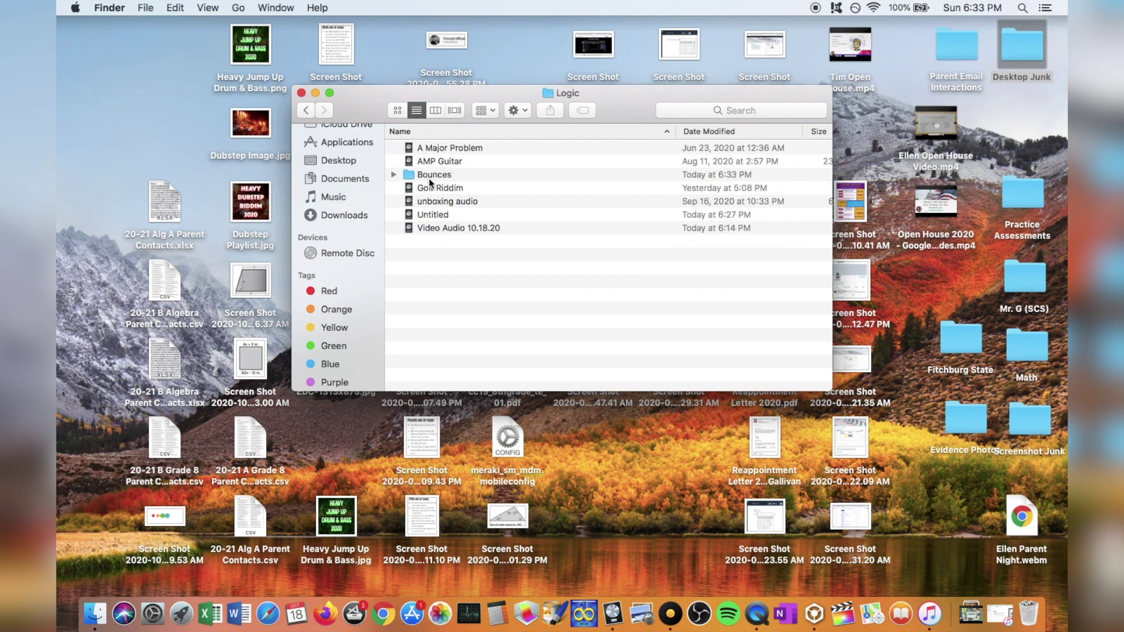
{"action": "left_click", "coordinate": [428, 174]}
{"action": "double_click", "coordinate": [429, 175]}
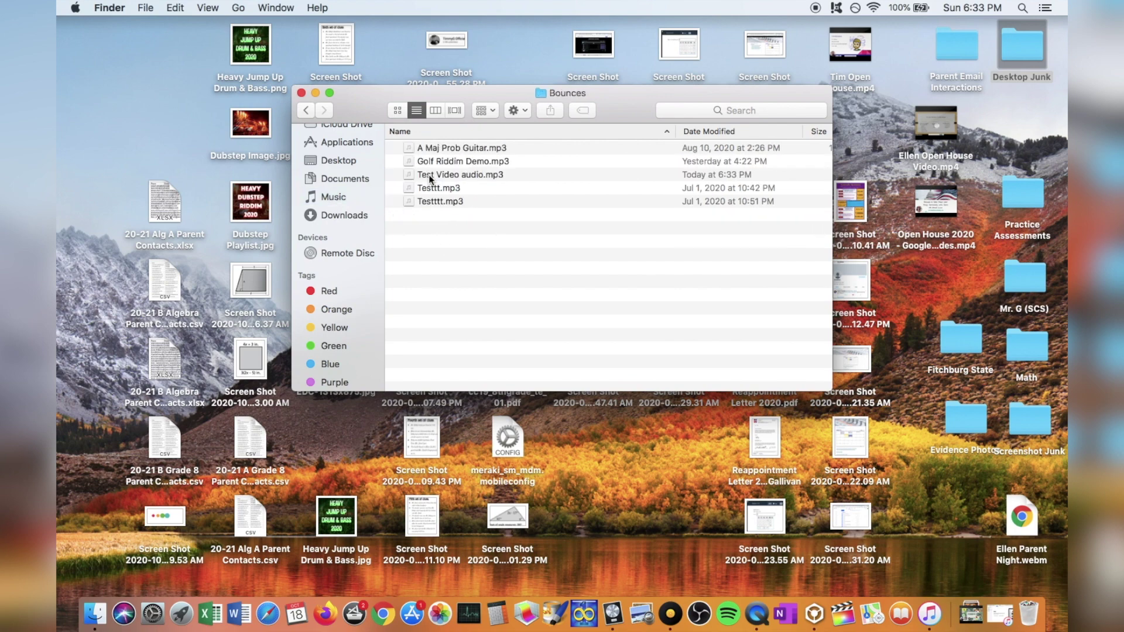
Preview Test Video audio.mp3 with the system volume raised, and close the preview after listening
{"action": "left_click", "coordinate": [474, 174]}
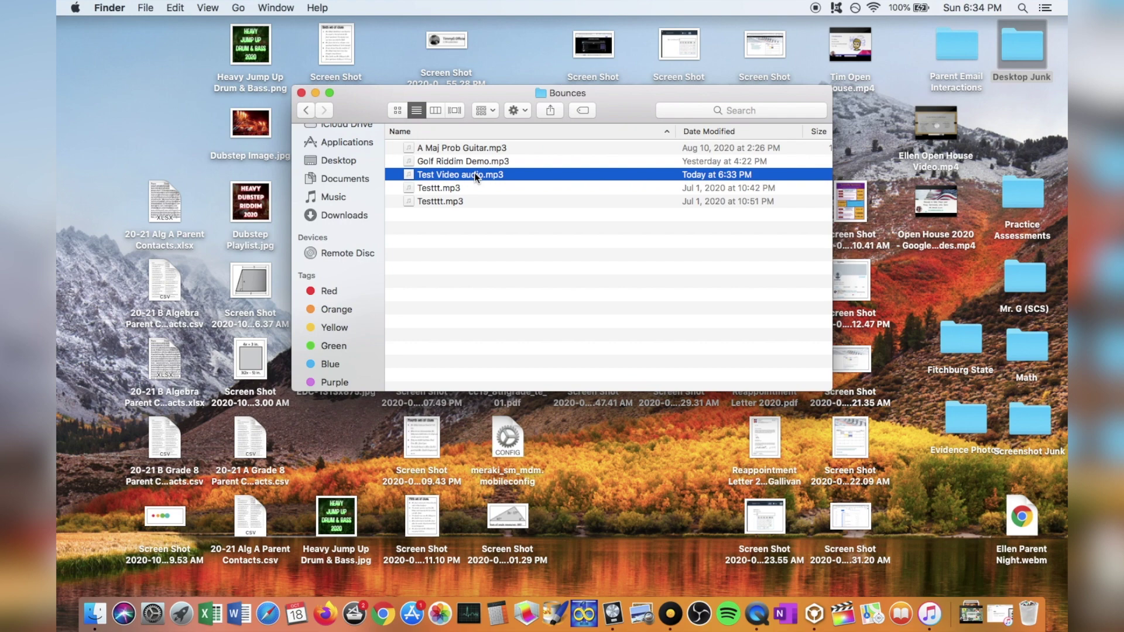
{"action": "key", "text": "space"}
{"action": "key", "text": "XF86AudioRaiseVolume"}
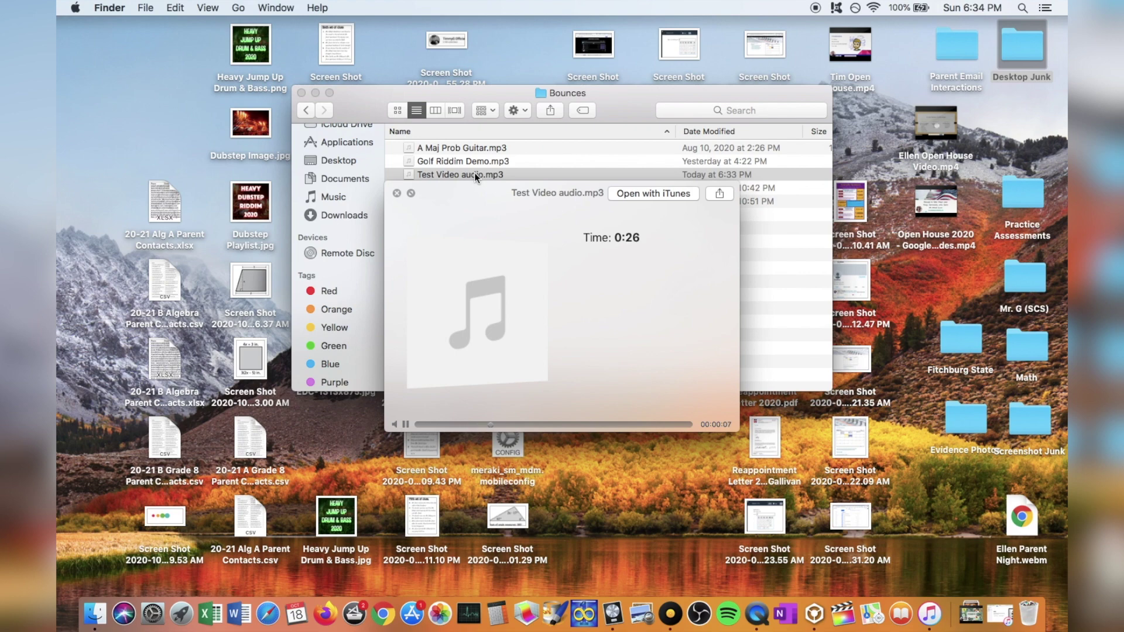
{"action": "key", "text": "space"}
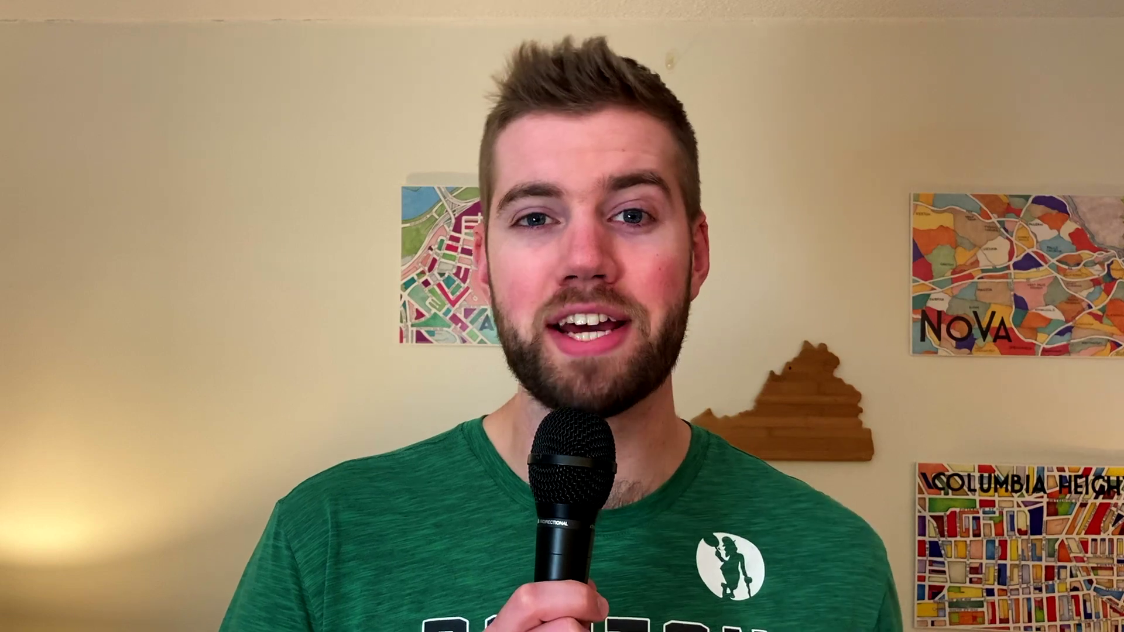